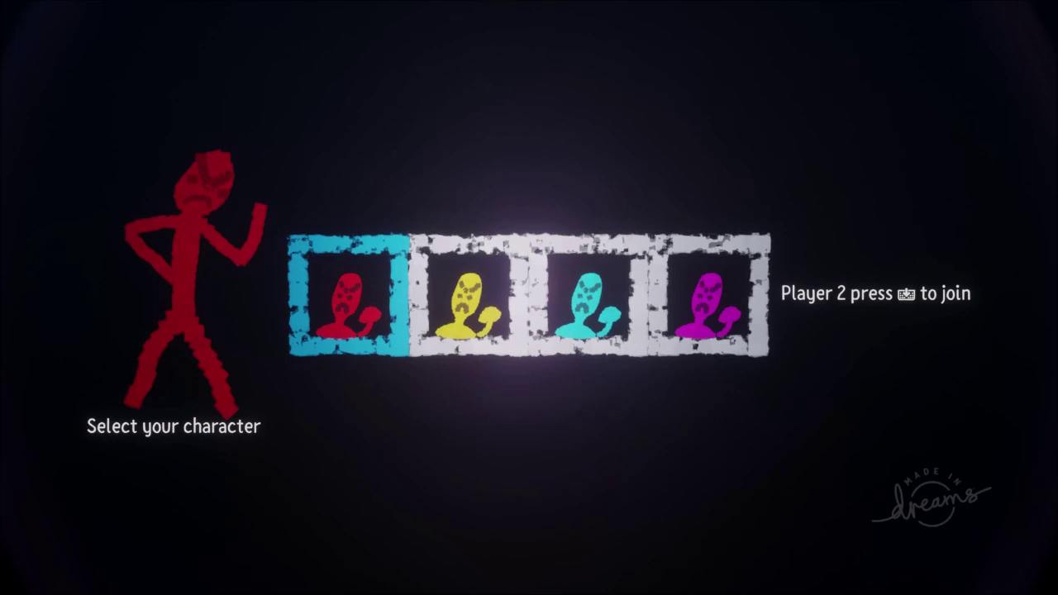
- Try out the finished character selection screen, joining as player 2 and moving between the character portraits
key(Right)
key(Right)
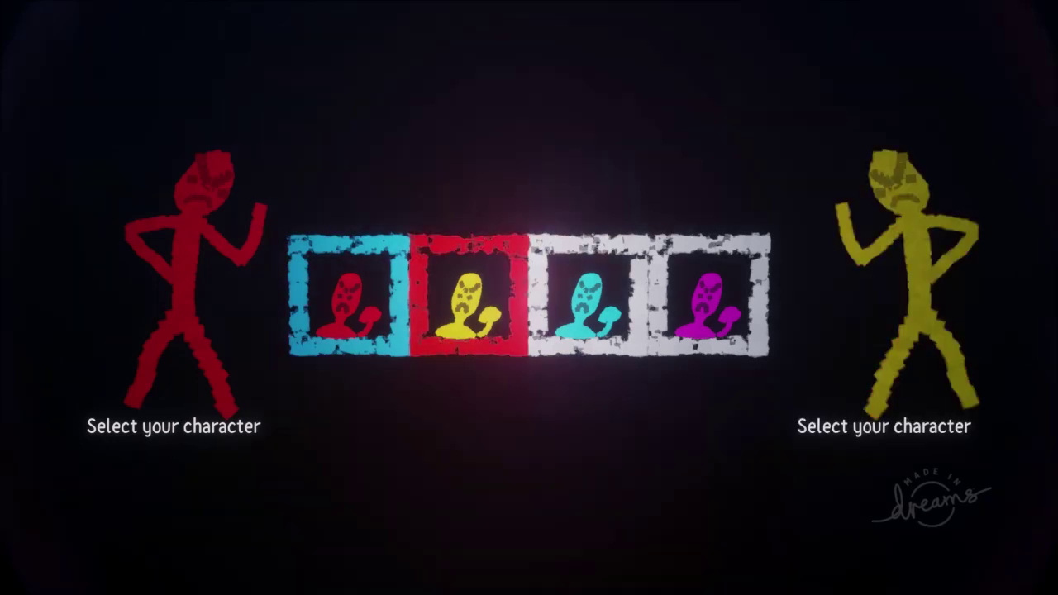
key(Right)
key(Right)
key(Right)
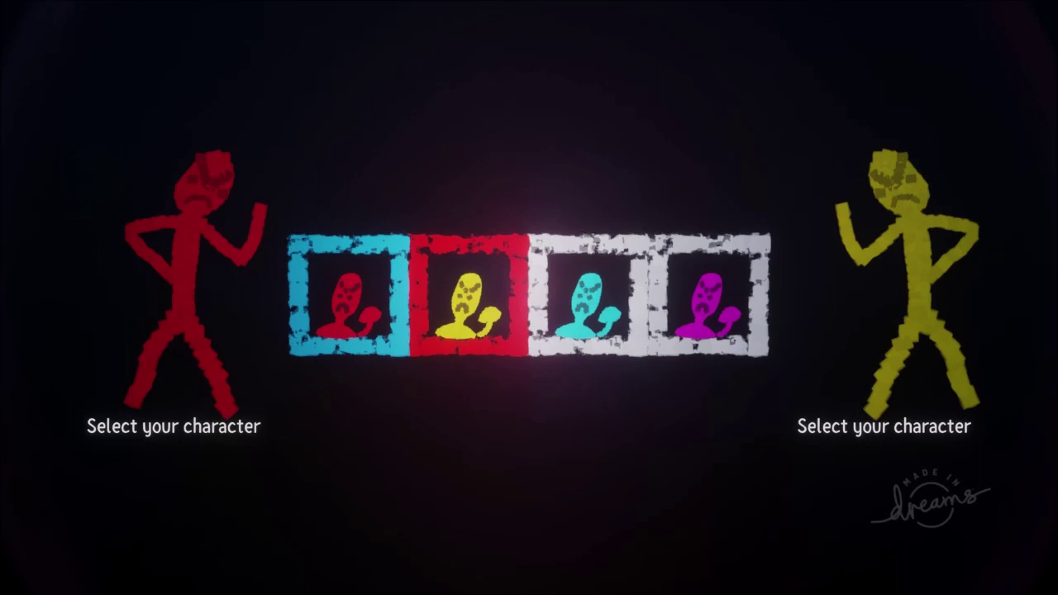
key(Return)
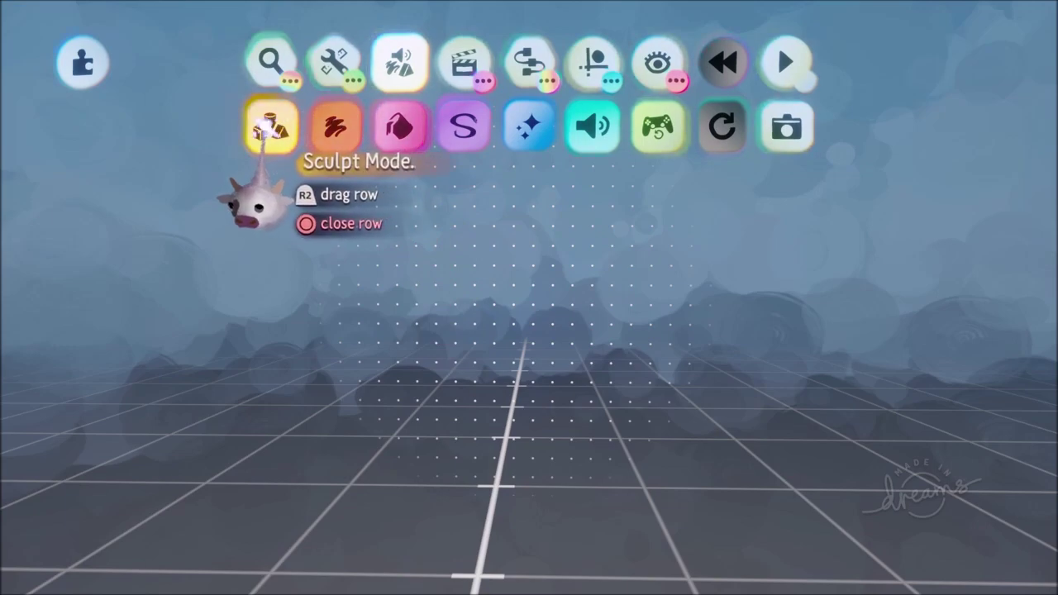
- Stamp a single cube in Sculpt Mode and enlarge it in the scene as the base for a backdrop
click(271, 130)
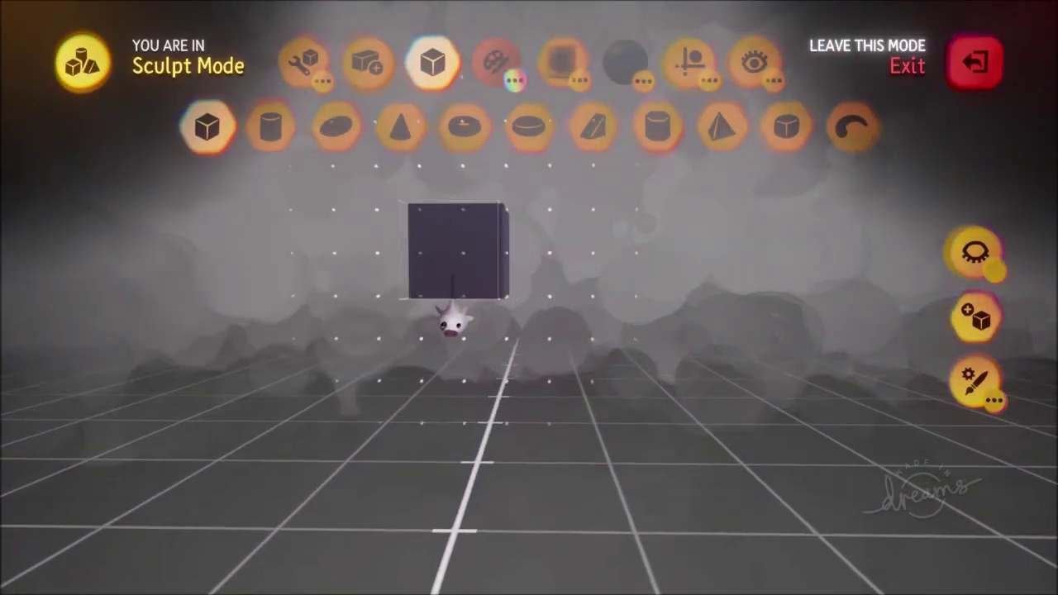
click(456, 323)
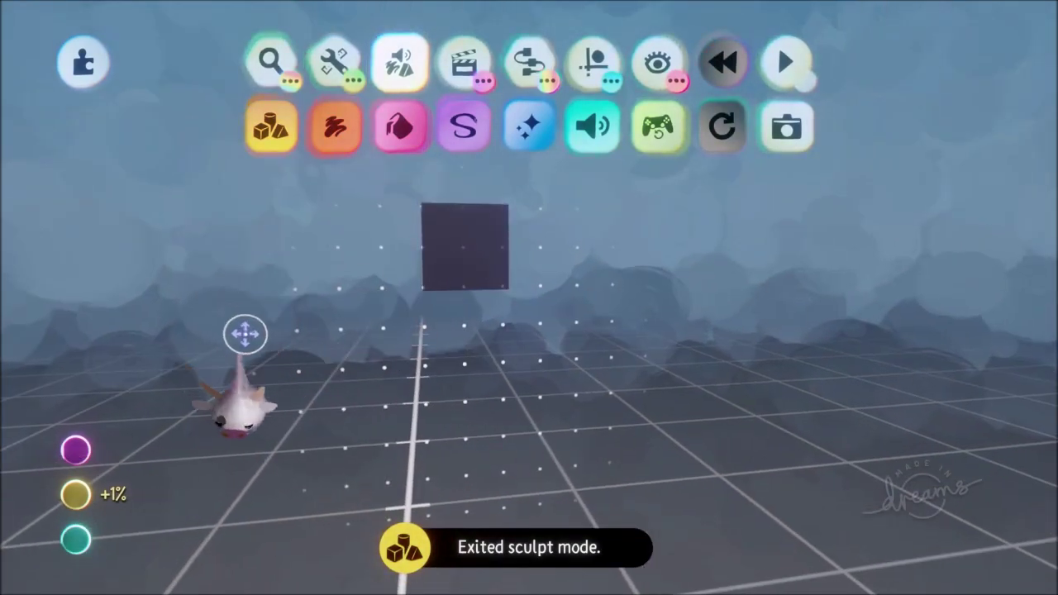
middle_drag(508, 289, 521, 297)
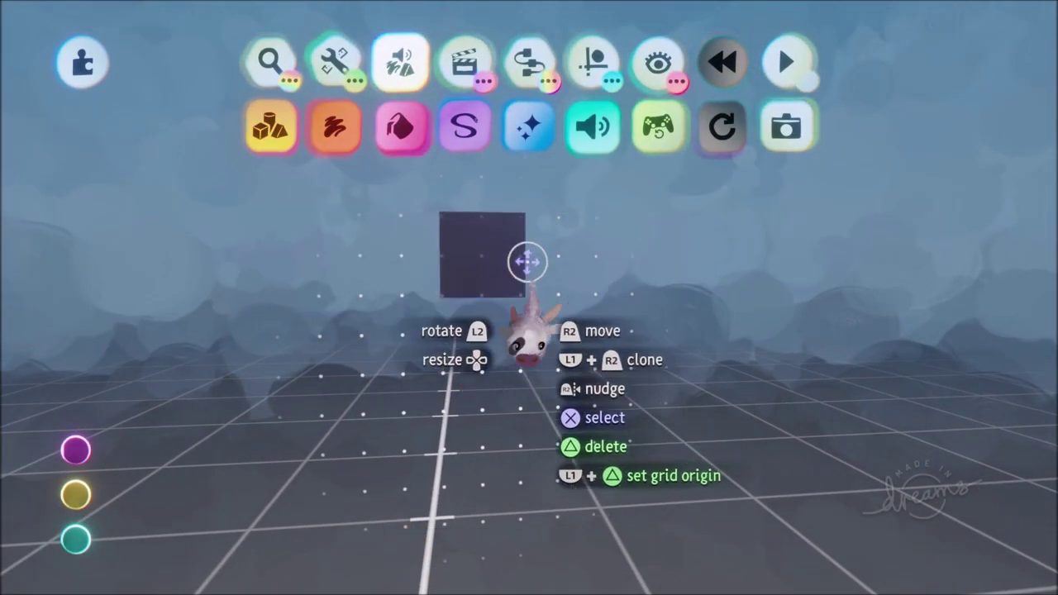
middle_drag(503, 286, 533, 302)
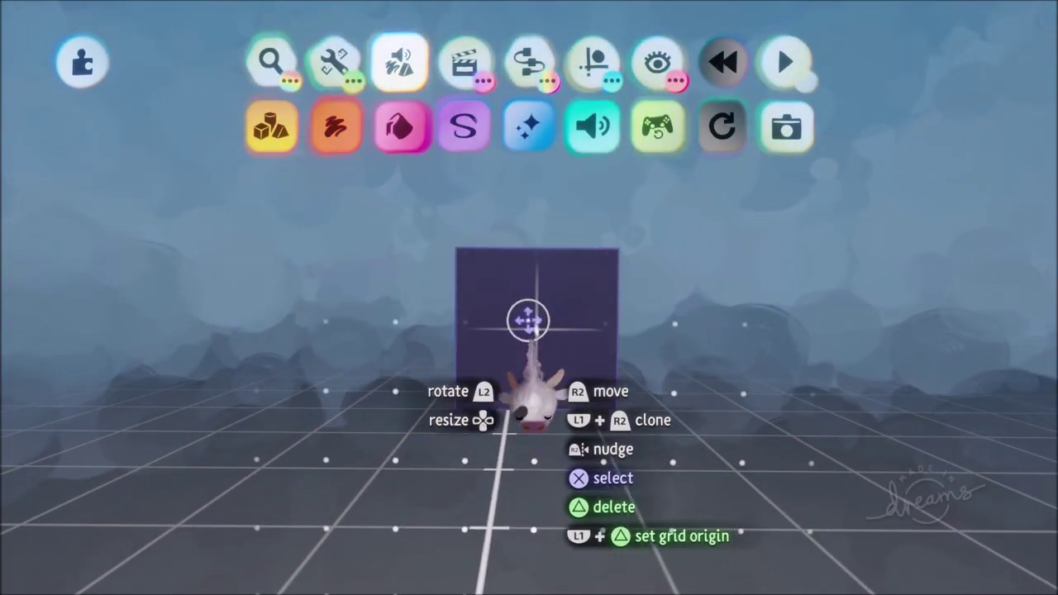
key(Up)
mouse_move(532, 315)
mouse_down()
mouse_move(546, 340)
mouse_move(509, 312)
mouse_up()
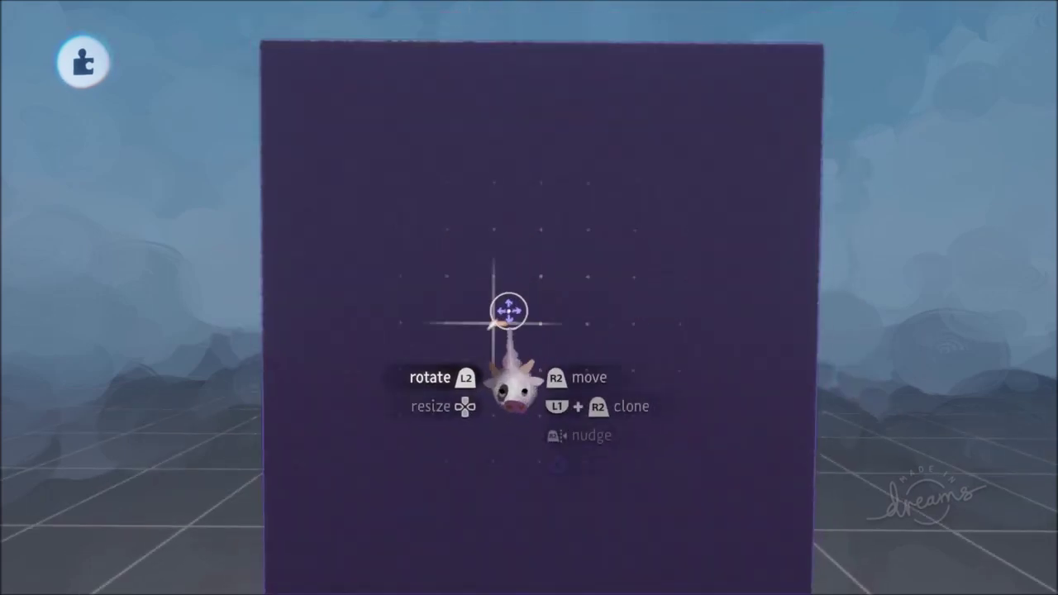
- Edit the cube sculpture and stretch it sideways in both directions into a wide rectangular wall
click(463, 300)
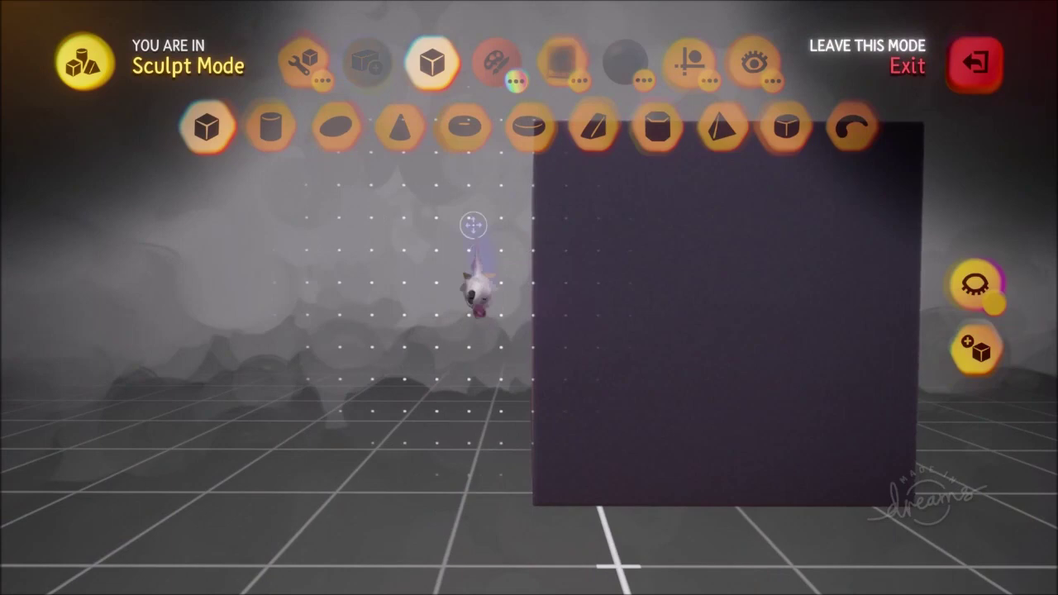
click(309, 59)
click(367, 126)
drag(430, 283, 146, 312)
mouse_move(501, 313)
mouse_down()
mouse_move(560, 338)
mouse_move(760, 347)
mouse_up()
key(Escape)
key(Escape)
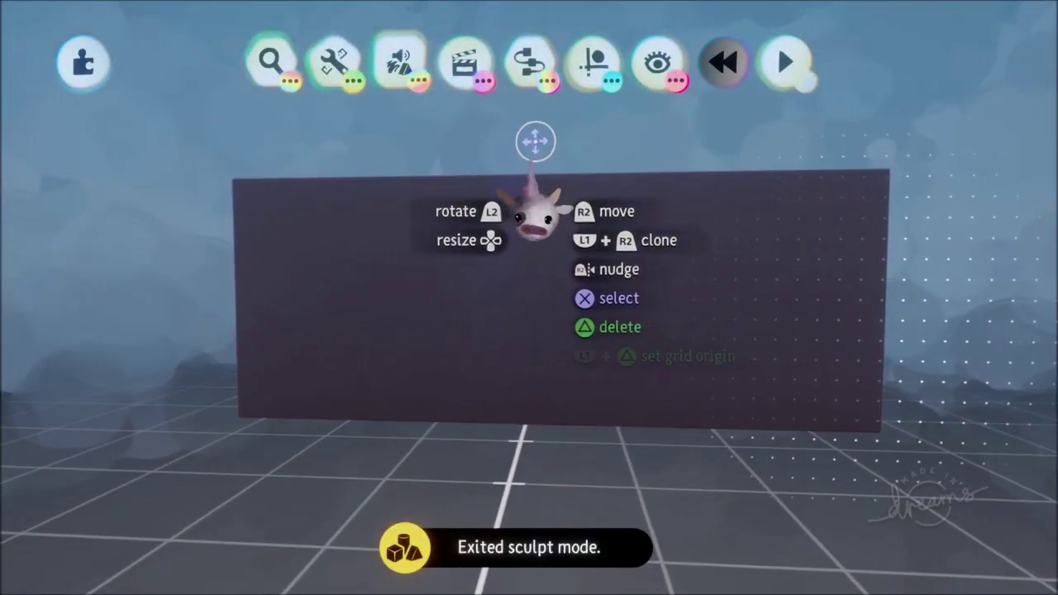
- Place a Camera gadget in front of the wall and move its view in until the wall fills the frame
click(530, 63)
key(Escape)
click(705, 127)
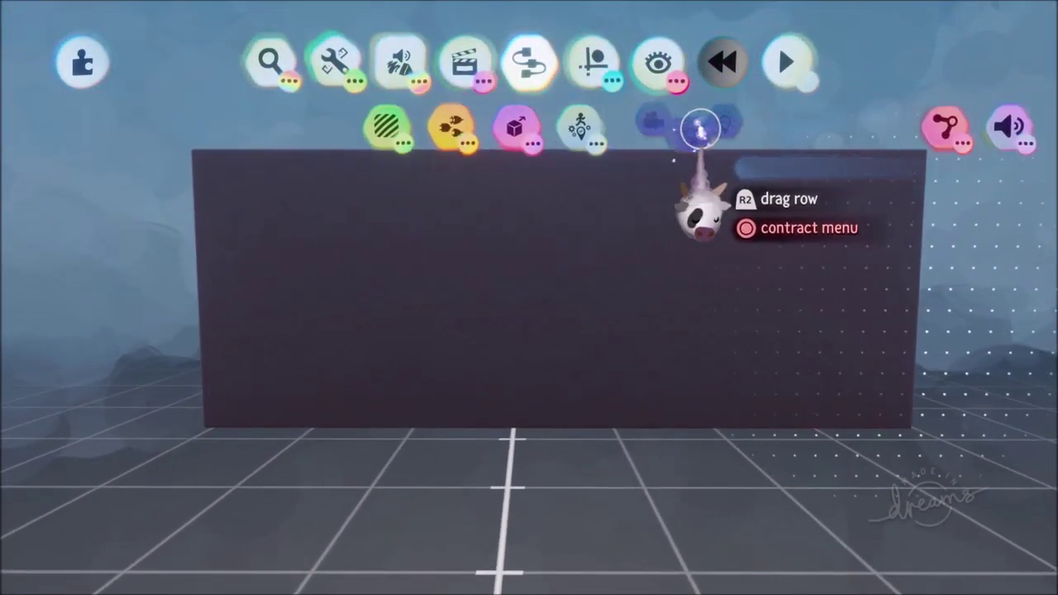
click(508, 126)
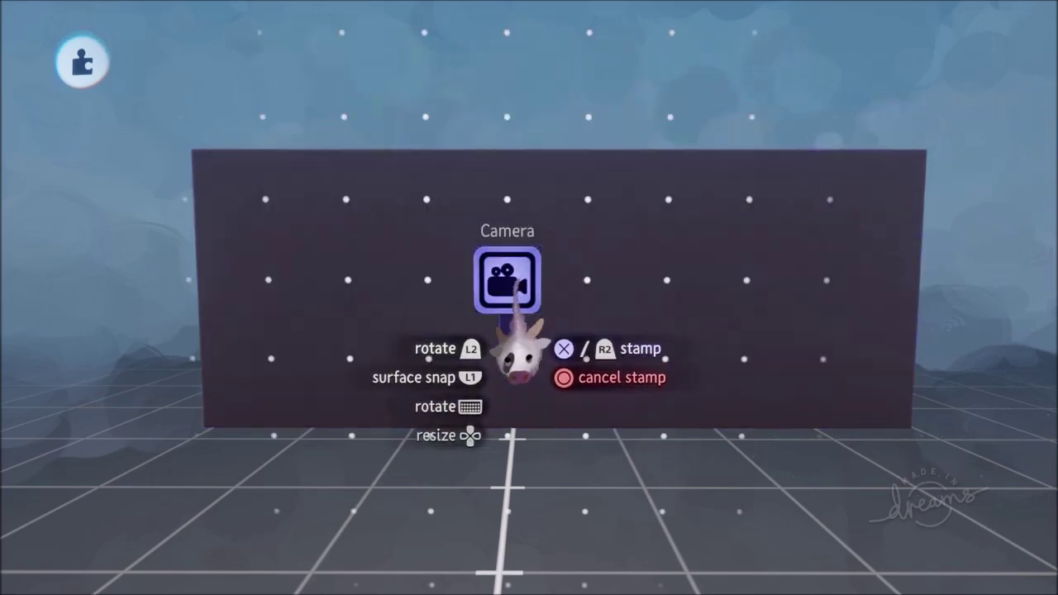
scroll(518, 326, up, 5)
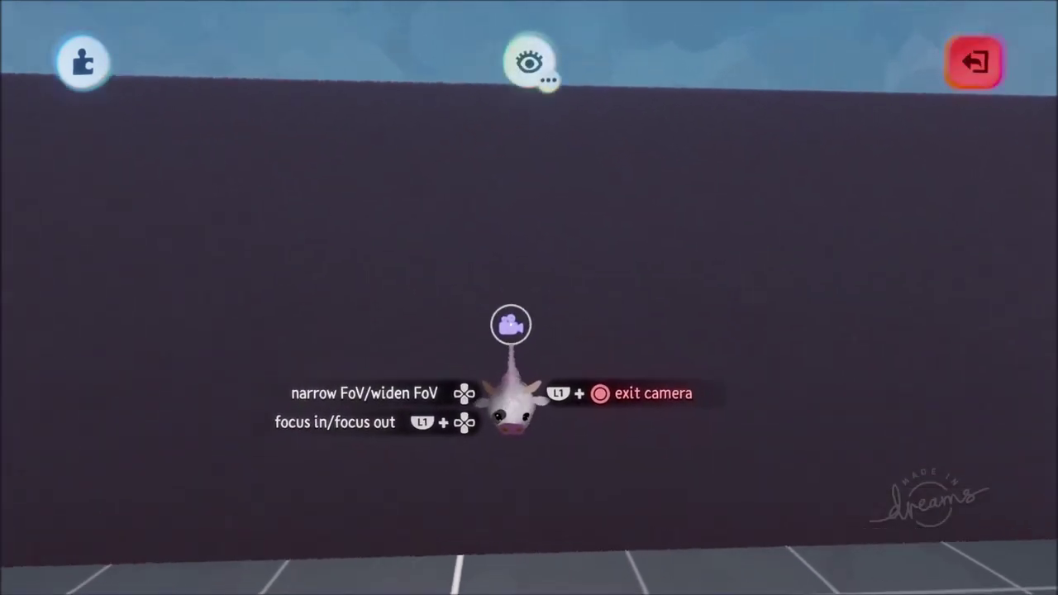
scroll(507, 329, up, 2)
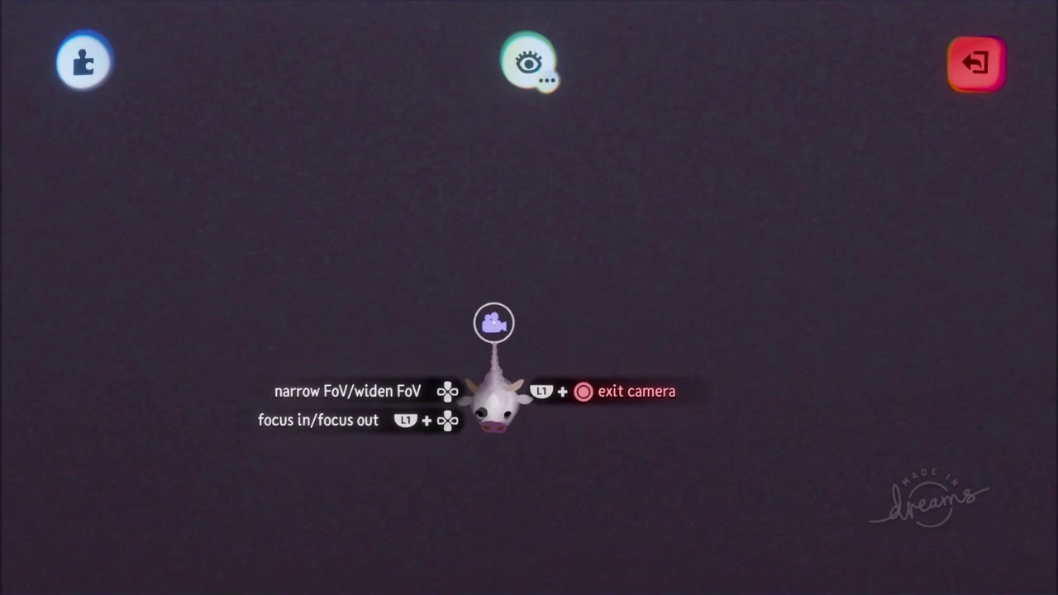
- Set the wall sculpture's tint amount to 200% with a black tint colour and check it through the camera
key(Escape)
right_click(462, 309)
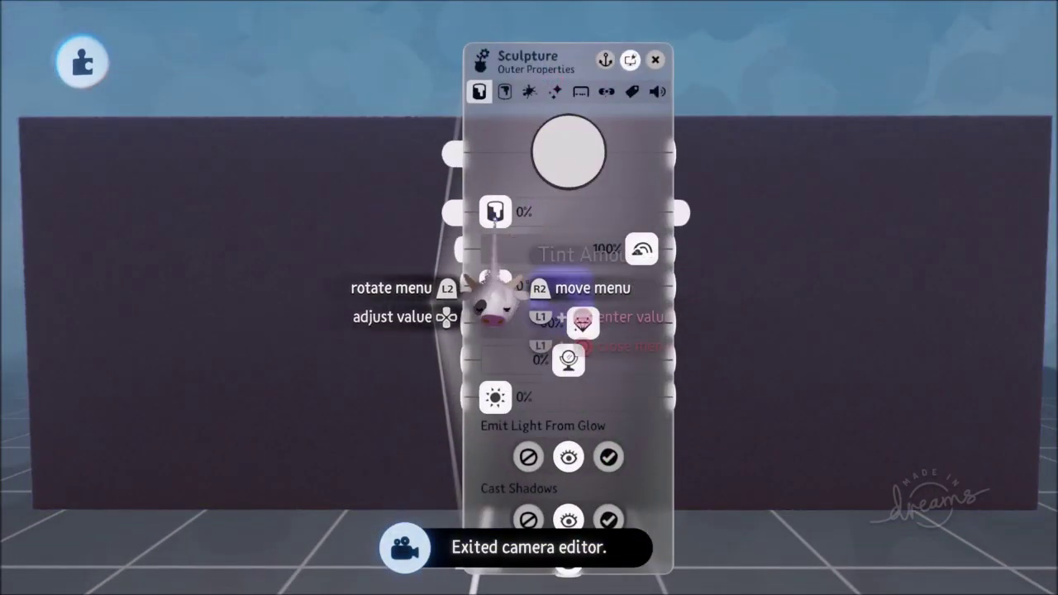
drag(496, 213, 642, 213)
drag(570, 154, 538, 203)
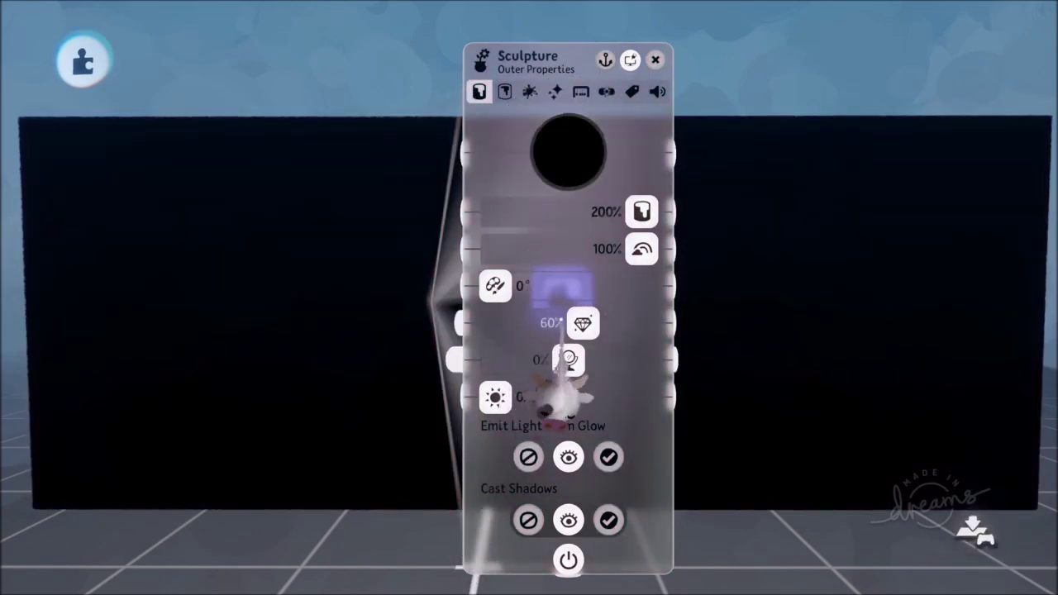
key(Escape)
click(552, 295)
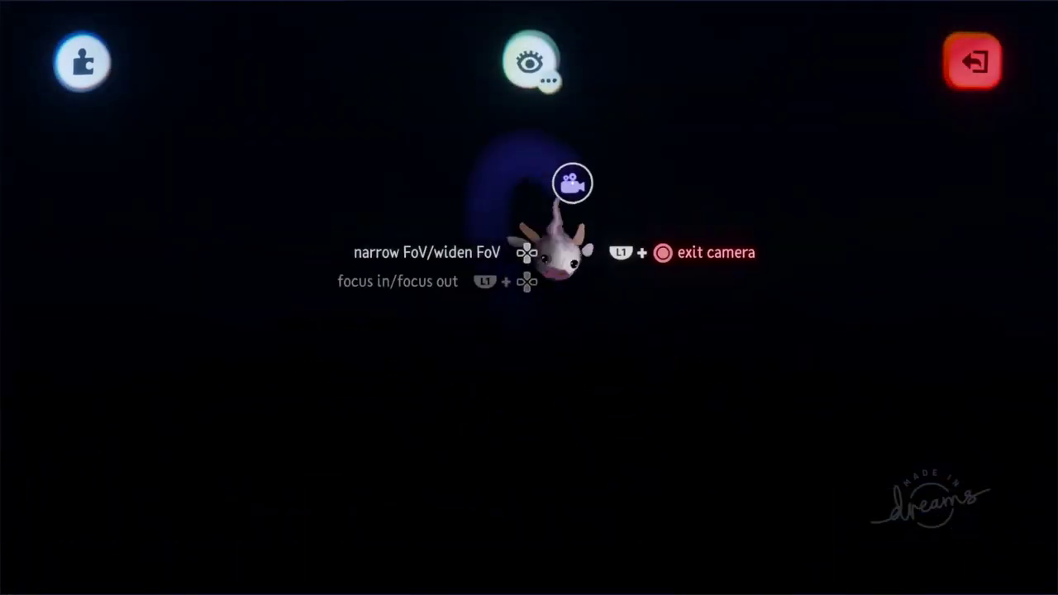
key(Escape)
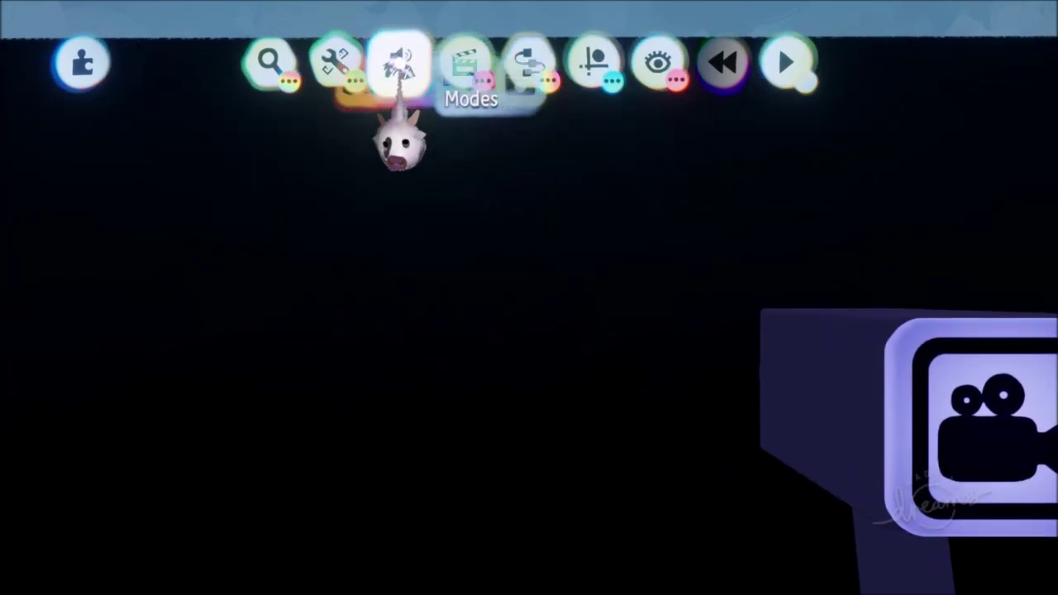
- In Paint Mode, paint a white square outline one grid cell in size on the wall with surface snap on
click(400, 62)
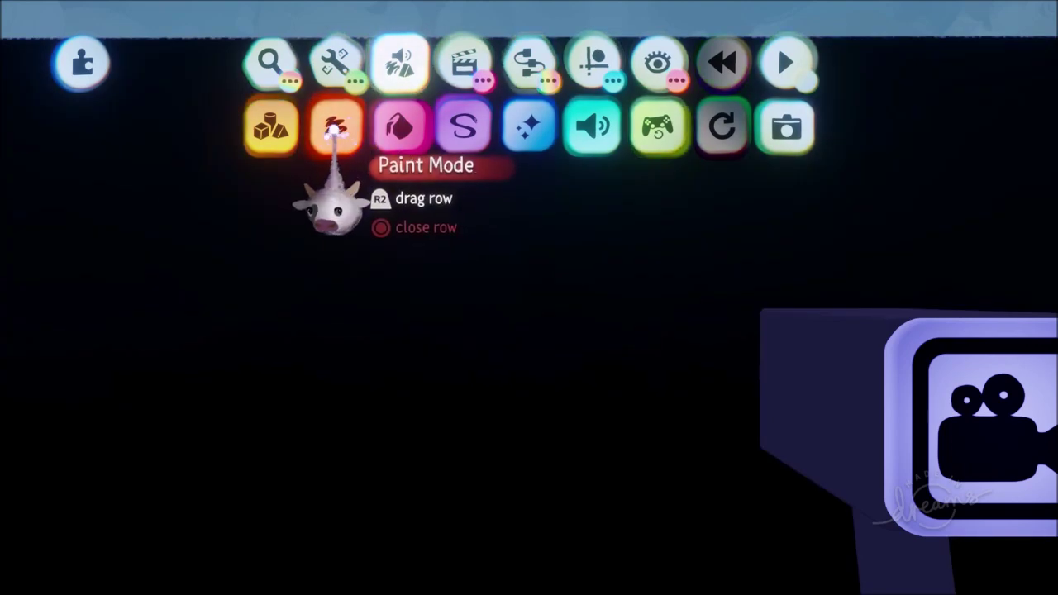
click(336, 124)
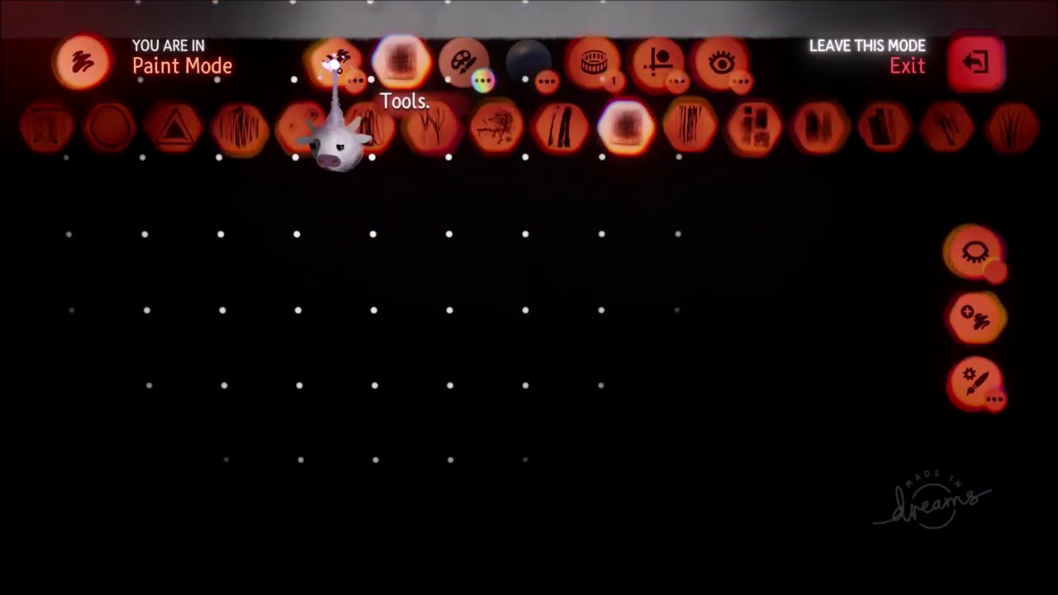
click(333, 62)
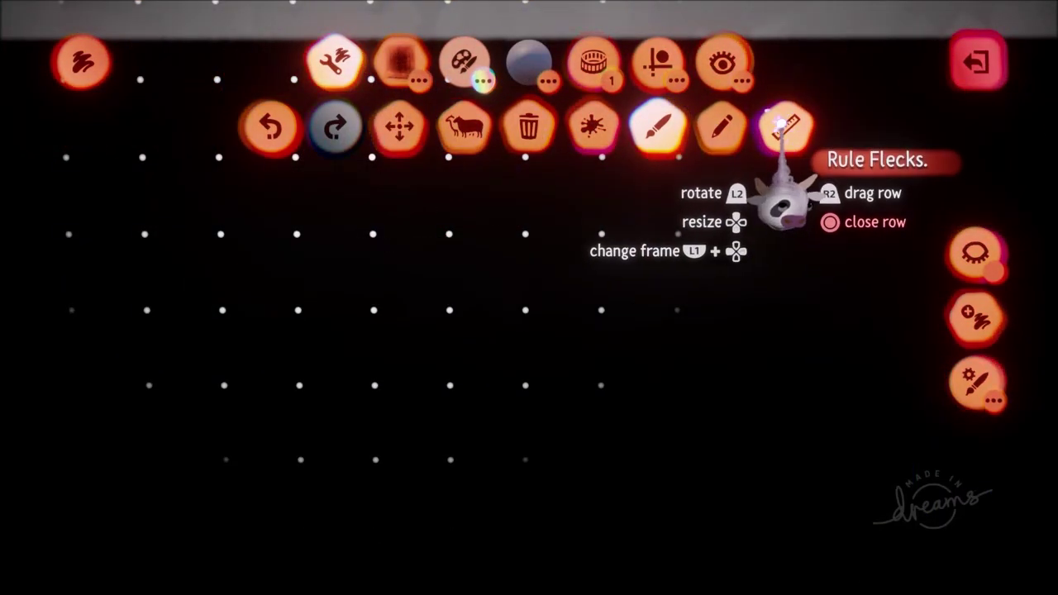
click(657, 64)
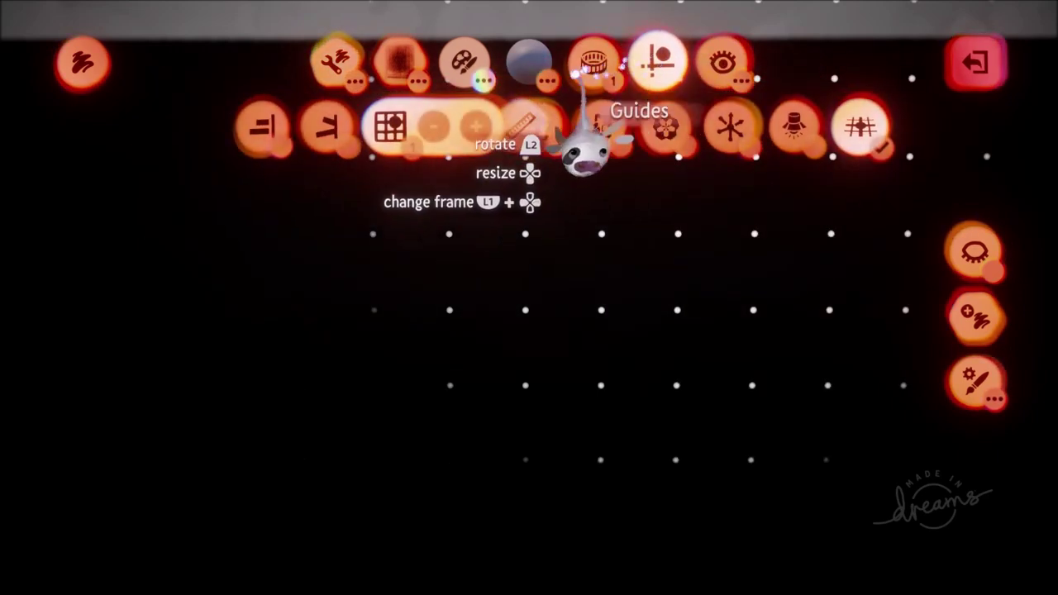
click(261, 126)
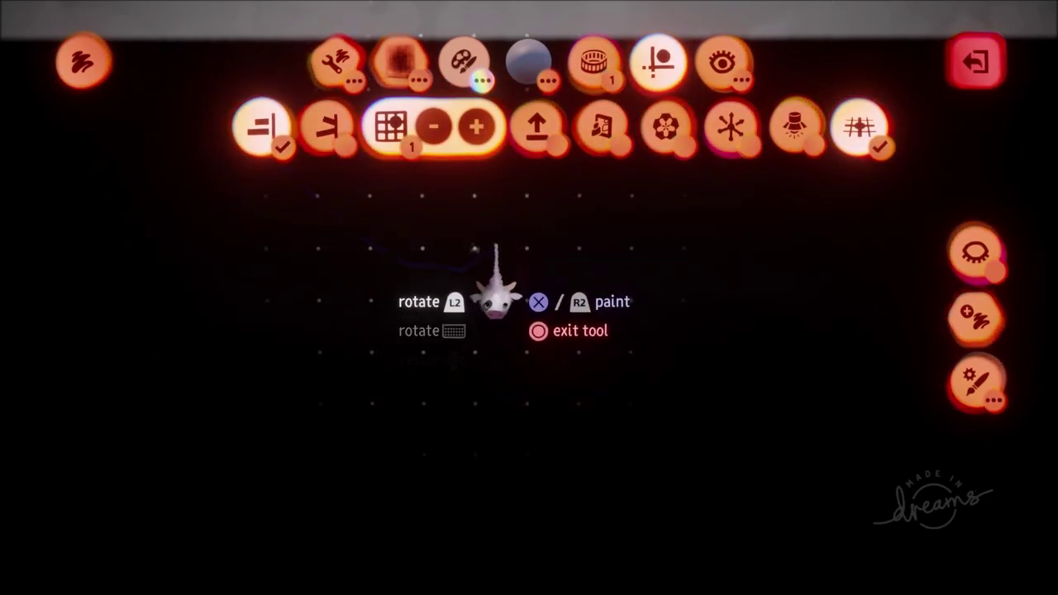
click(320, 124)
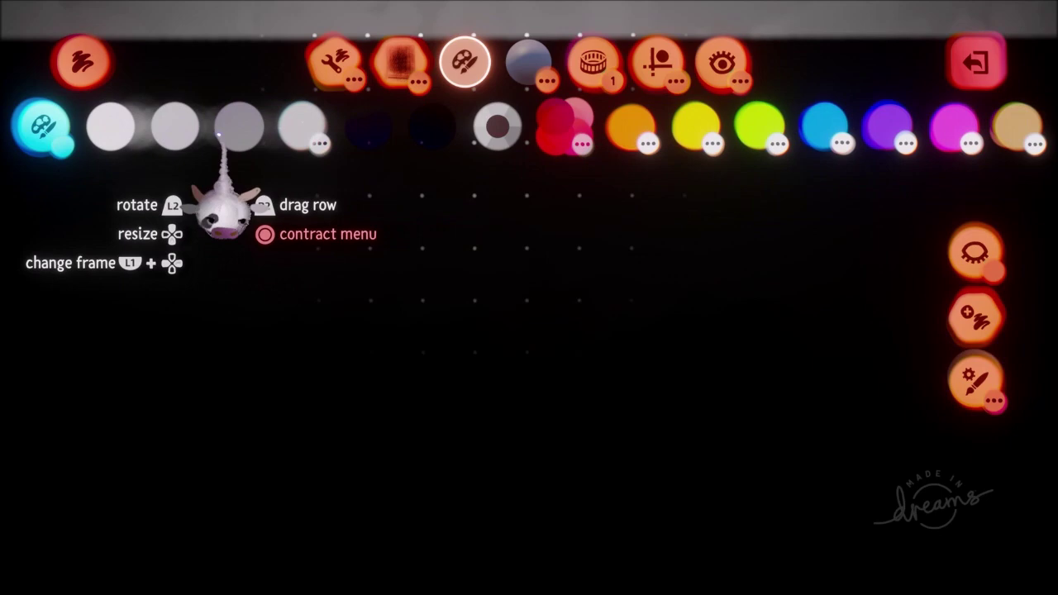
click(107, 130)
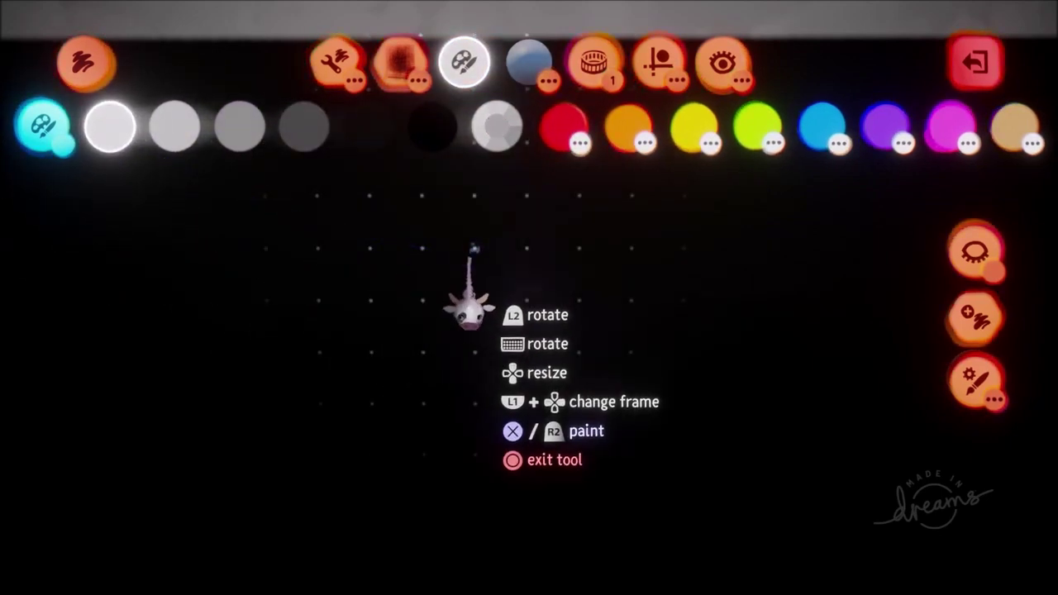
drag(468, 257, 464, 302)
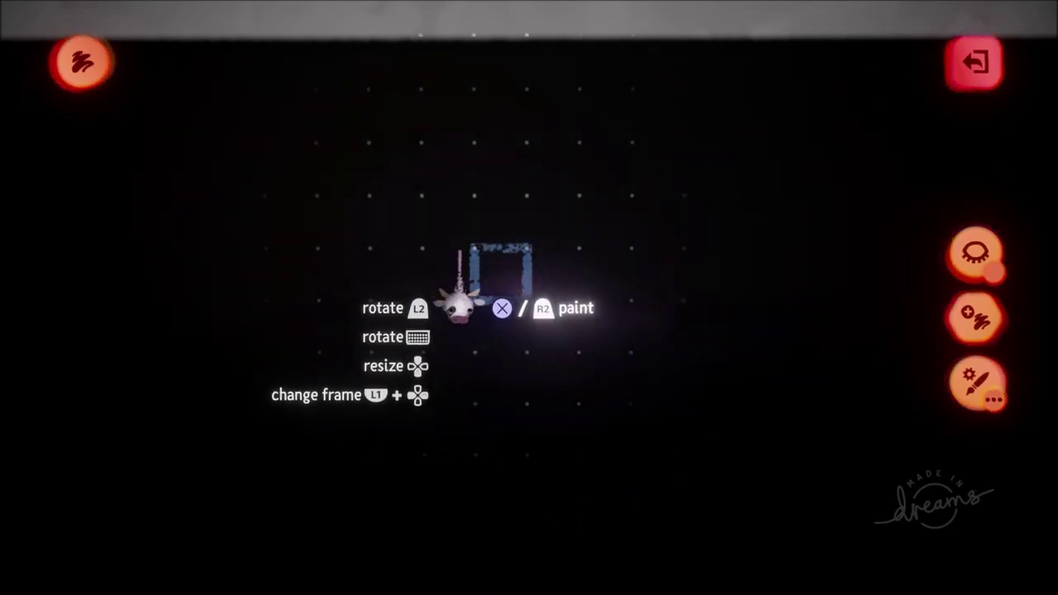
key(Escape)
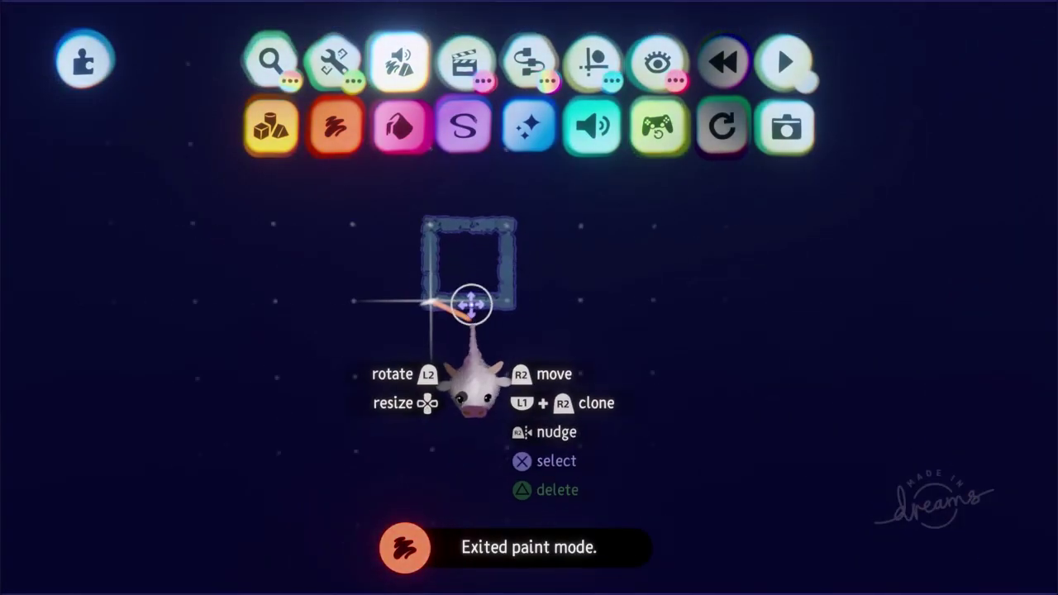
- Freeze the black wall sculpture behind the painted square outline
scroll(435, 290, down, 5)
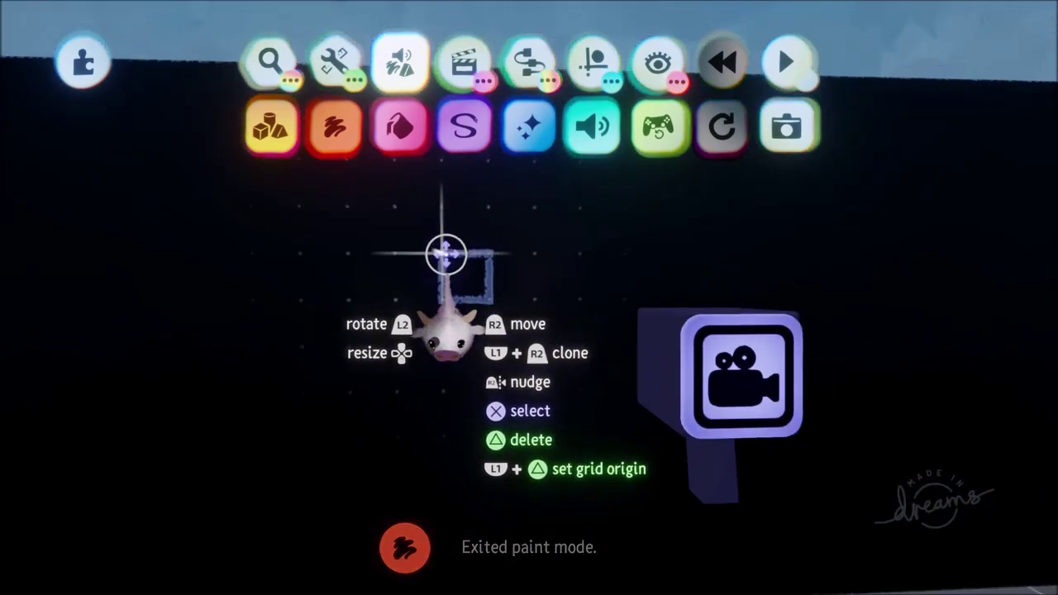
scroll(445, 258, up, 2)
scroll(445, 256, up, 4)
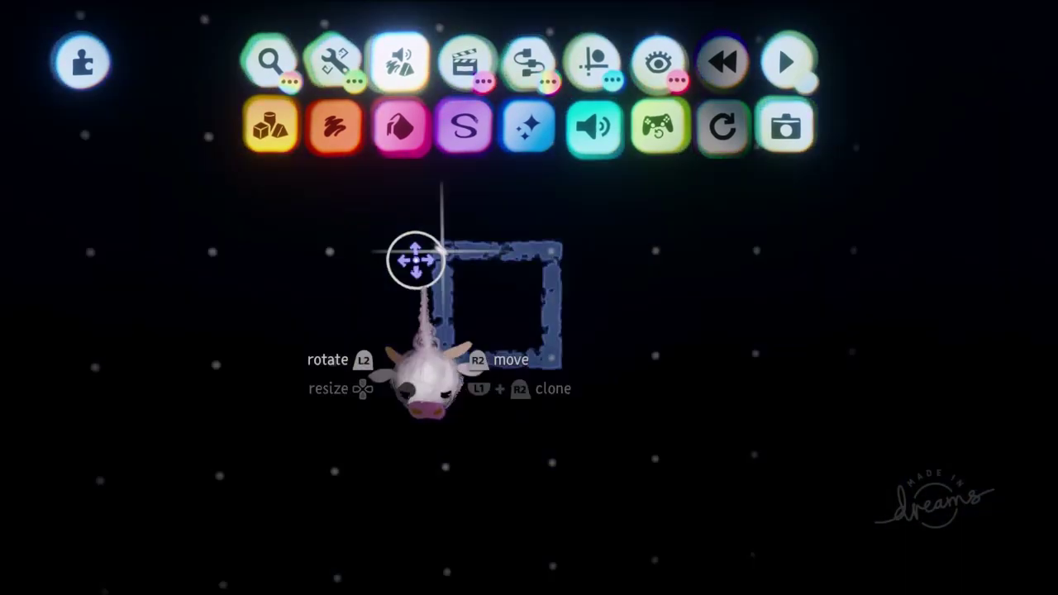
scroll(345, 251, down, 5)
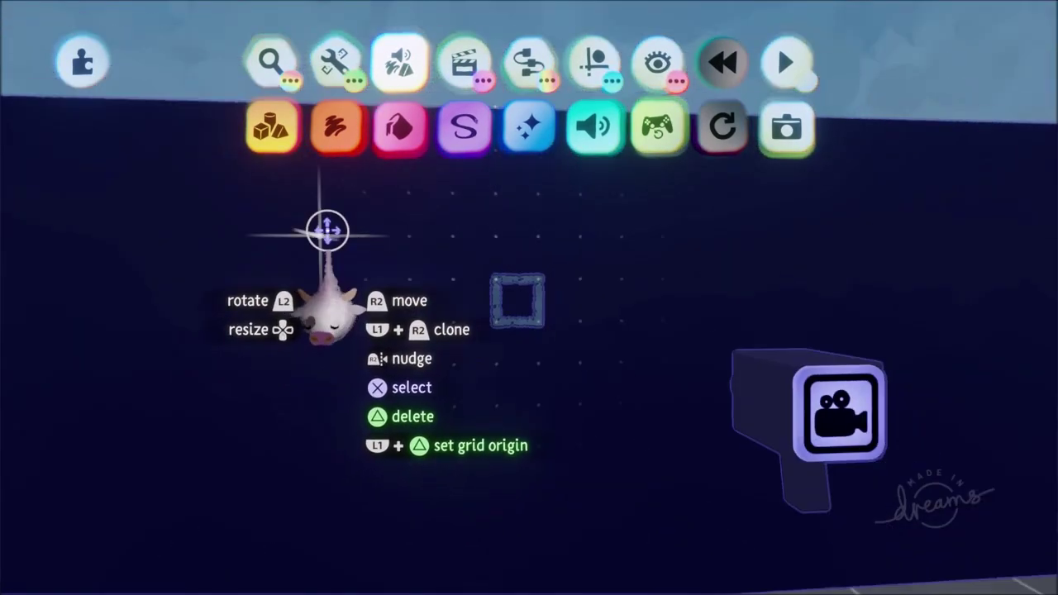
middle_drag(491, 340, 479, 281)
scroll(480, 289, down, 2)
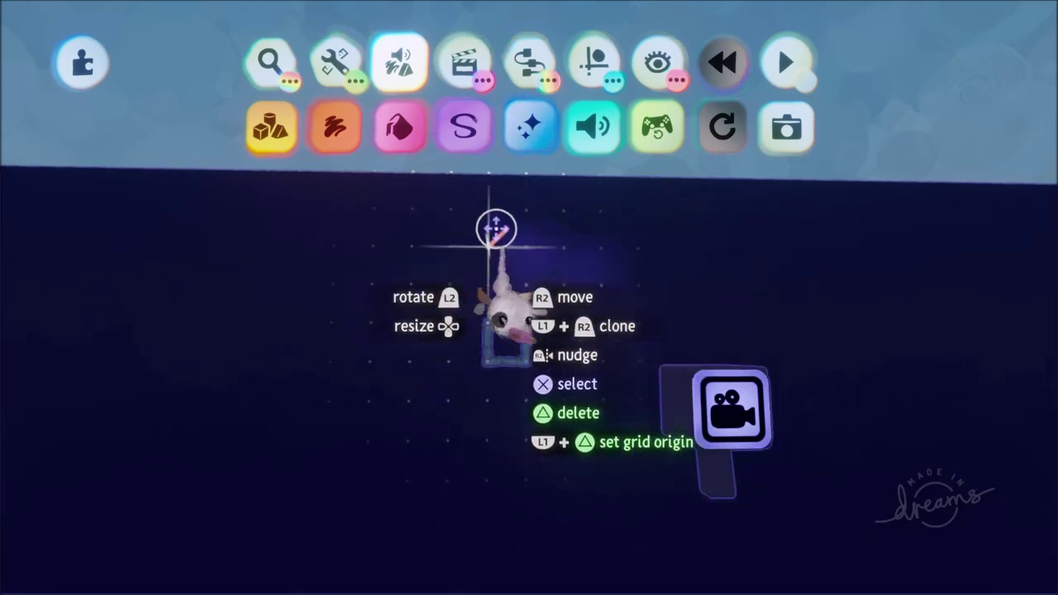
middle_drag(496, 229, 342, 68)
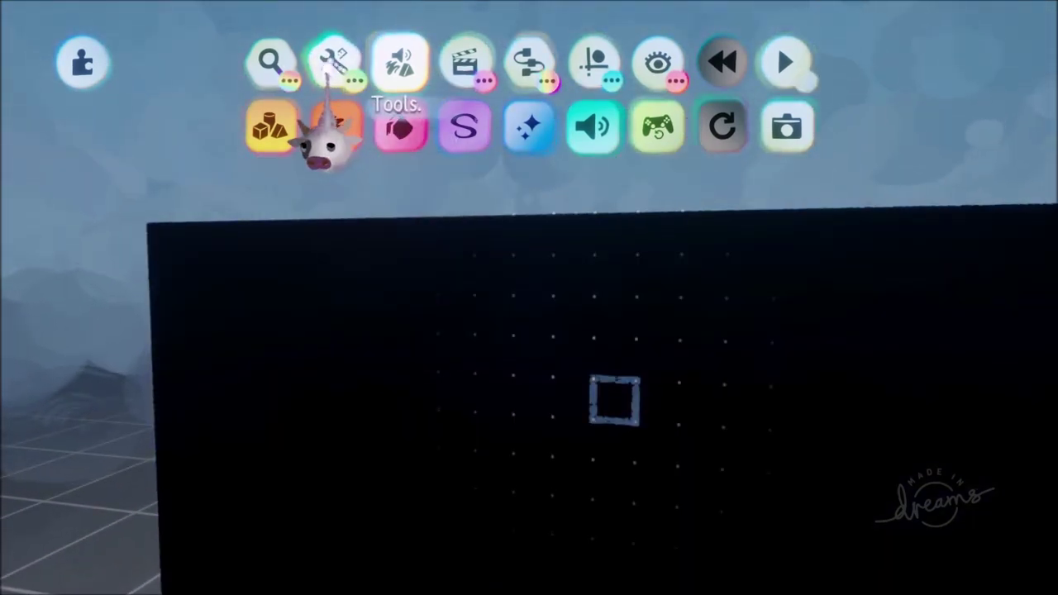
middle_drag(468, 128, 725, 144)
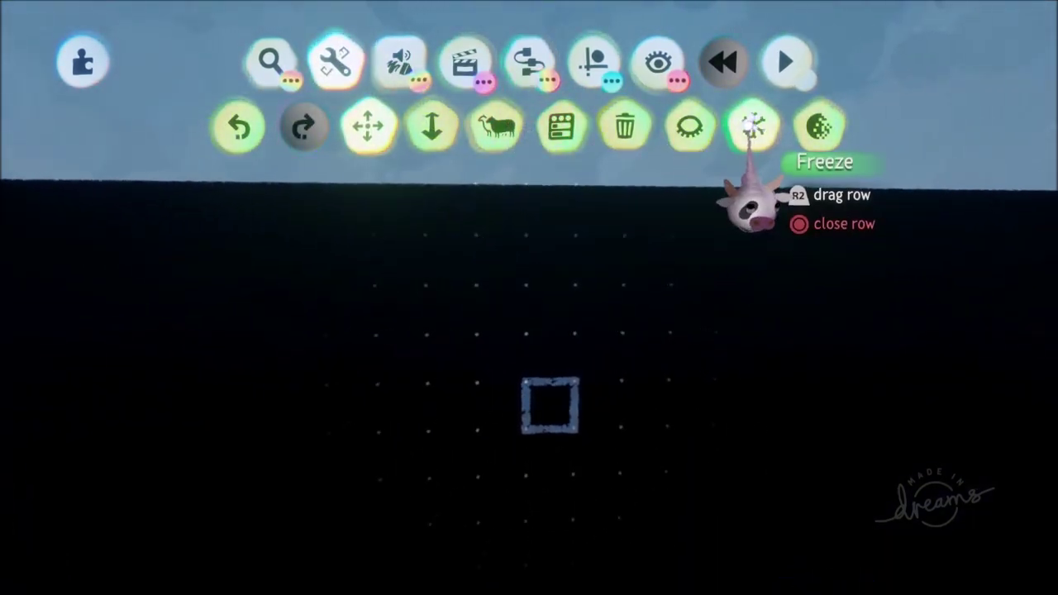
click(751, 126)
click(390, 227)
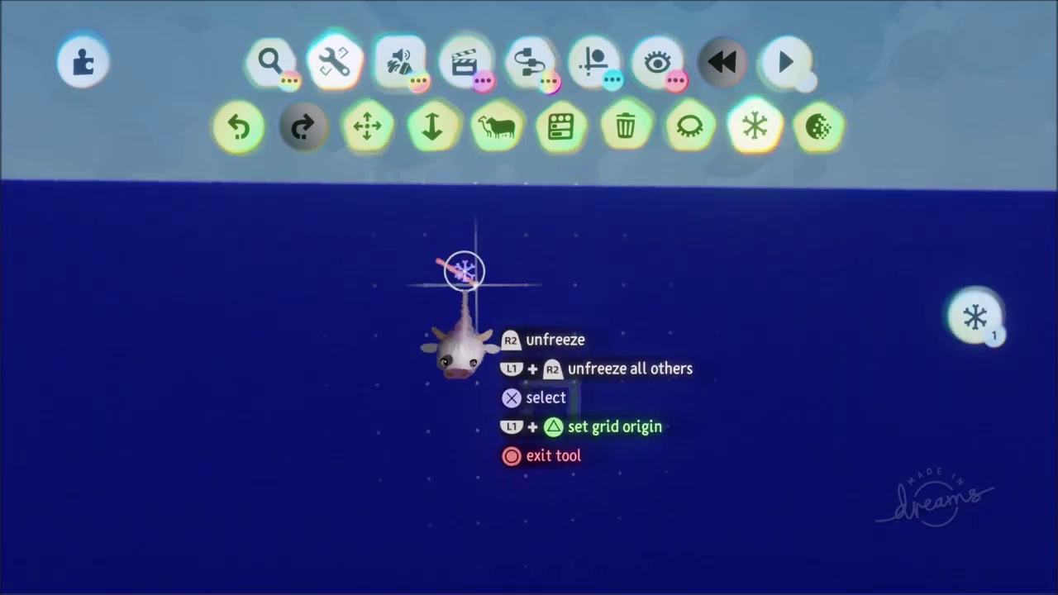
key(Escape)
scroll(529, 380, up, 5)
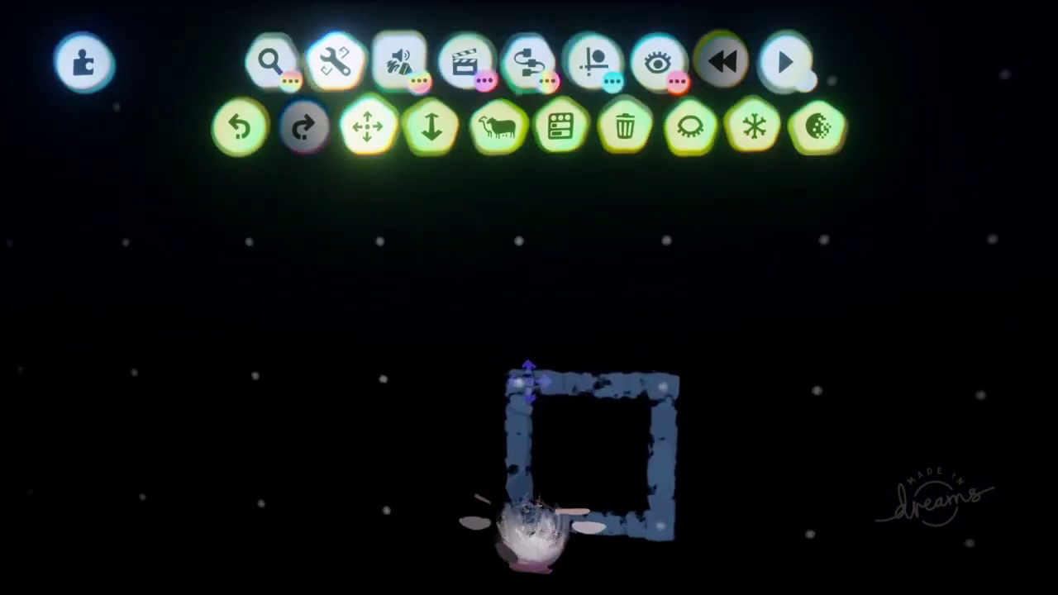
click(517, 385)
drag(517, 384, 361, 379)
key(ctrl+z)
- Clone the painted square outline one grid cell to its right on the black wall
scroll(515, 328, down, 5)
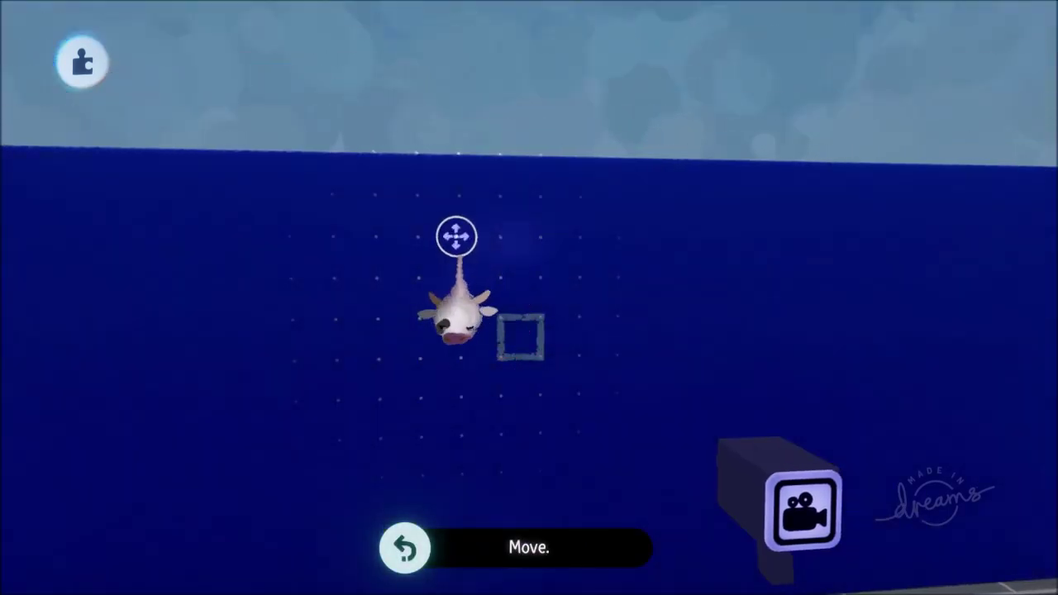
scroll(516, 344, up, 5)
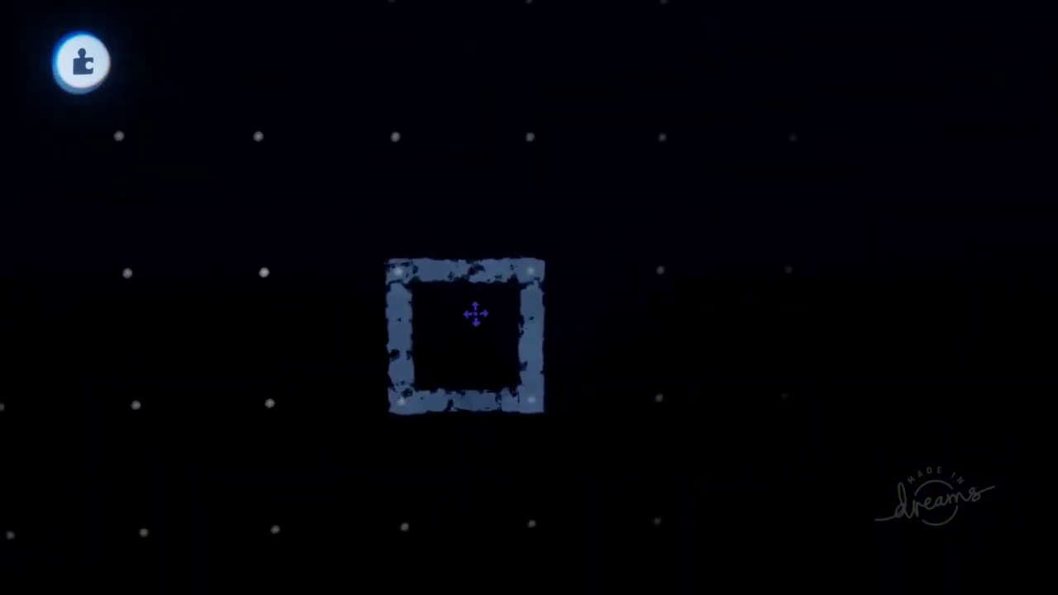
scroll(472, 420, up, 5)
mouse_move(486, 420)
mouse_down()
mouse_move(524, 436)
mouse_move(495, 437)
mouse_up()
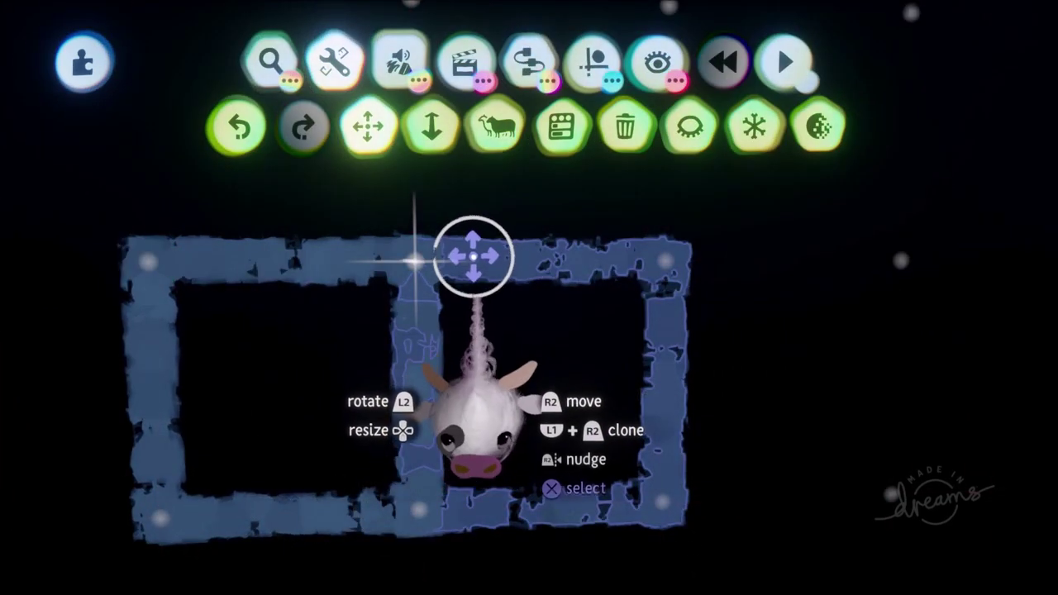
- Set Grid Snap to 1/8 and move the cloned square slightly right, clear of the first square's border
click(595, 63)
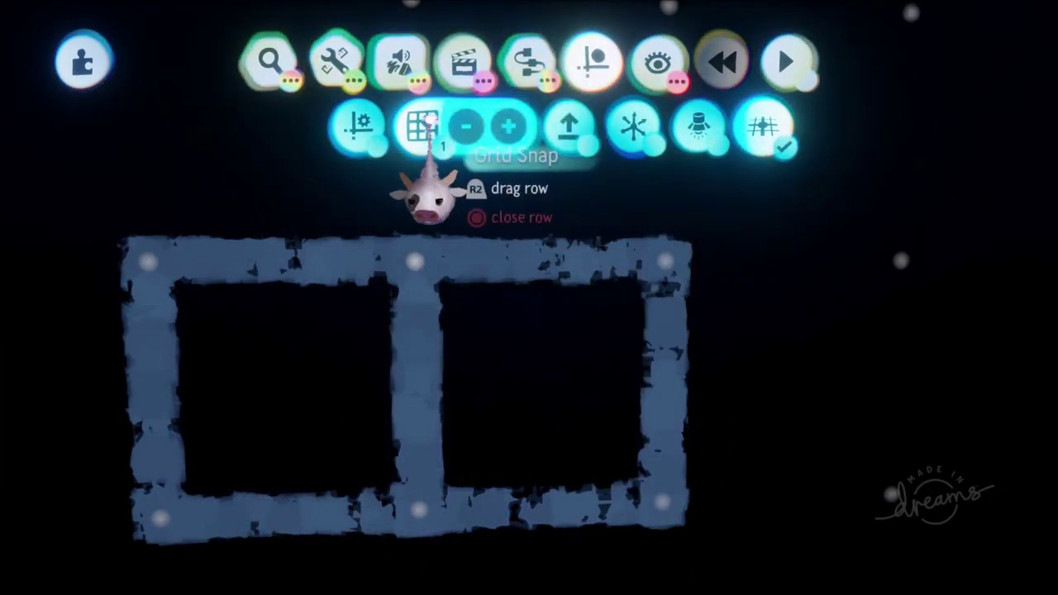
click(423, 127)
click(435, 132)
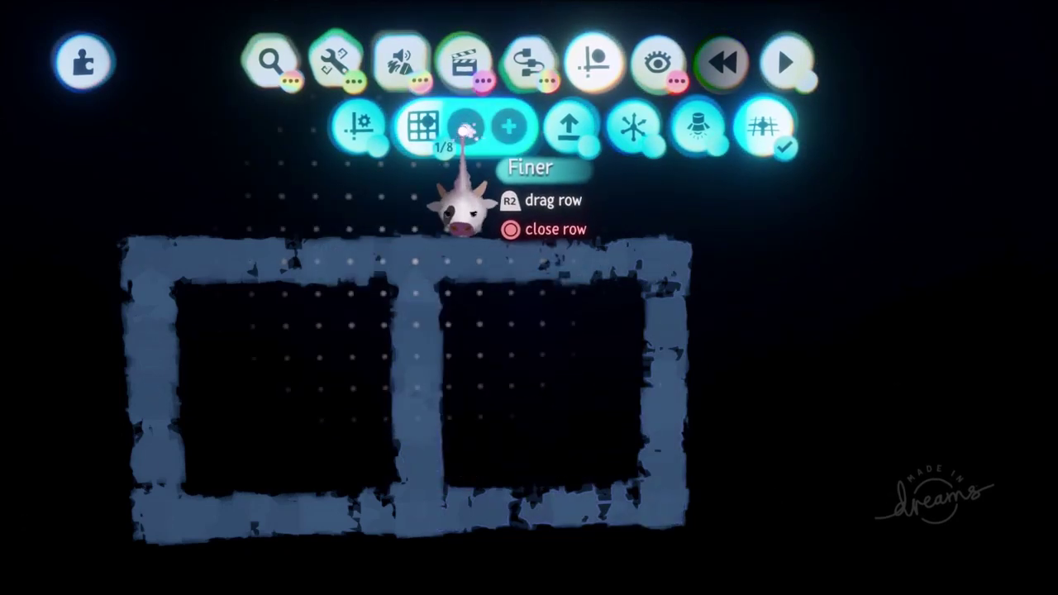
drag(458, 273, 510, 262)
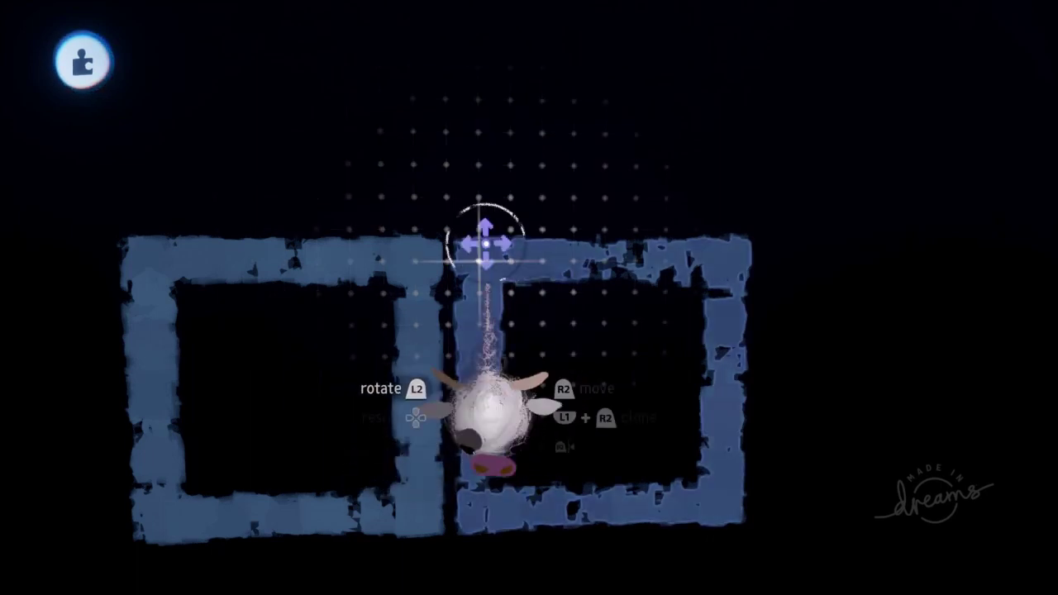
- Refine Grid Snap to 1/16 and move the cloned square back left until both squares' borders meet
mouse_move(472, 138)
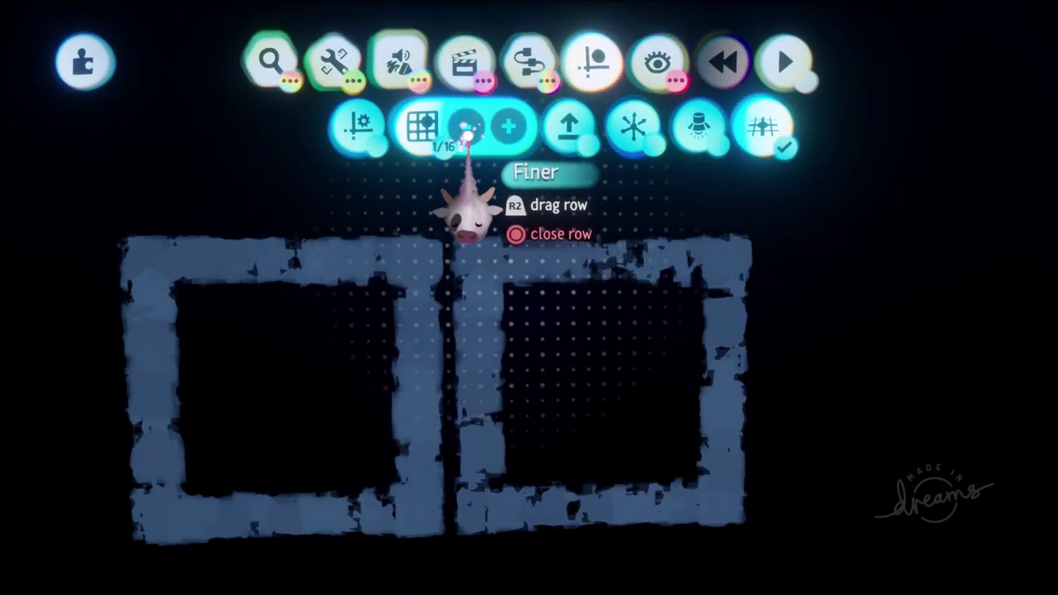
drag(524, 243, 494, 246)
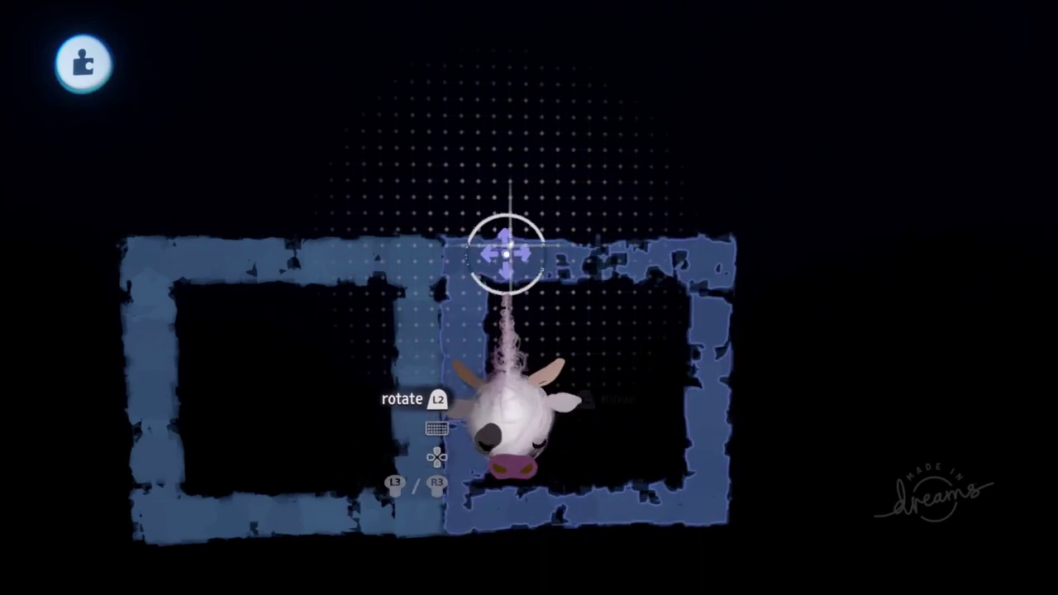
scroll(506, 254, down, 2)
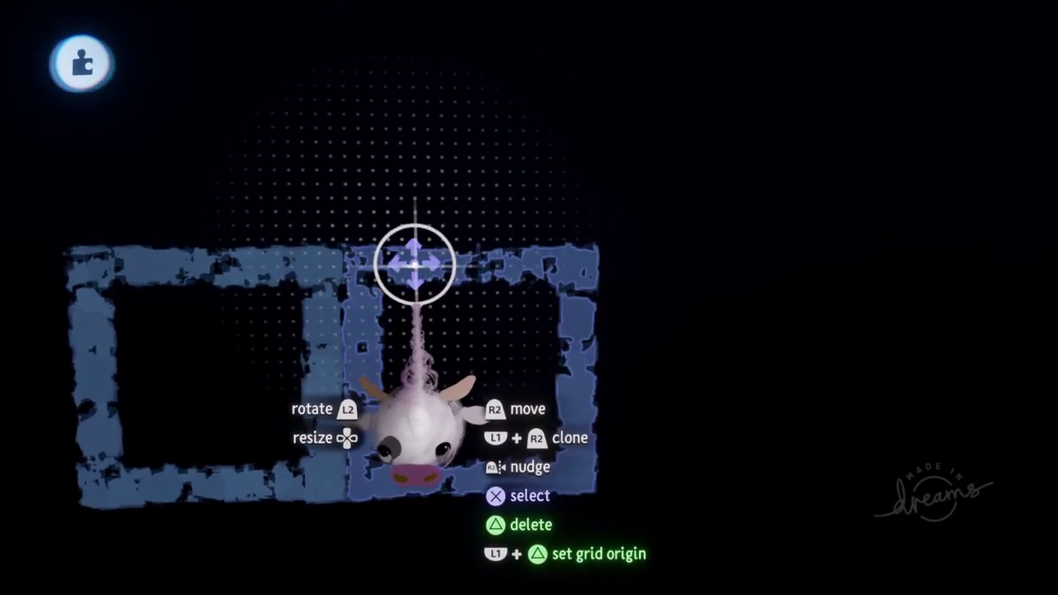
click(500, 142)
click(501, 144)
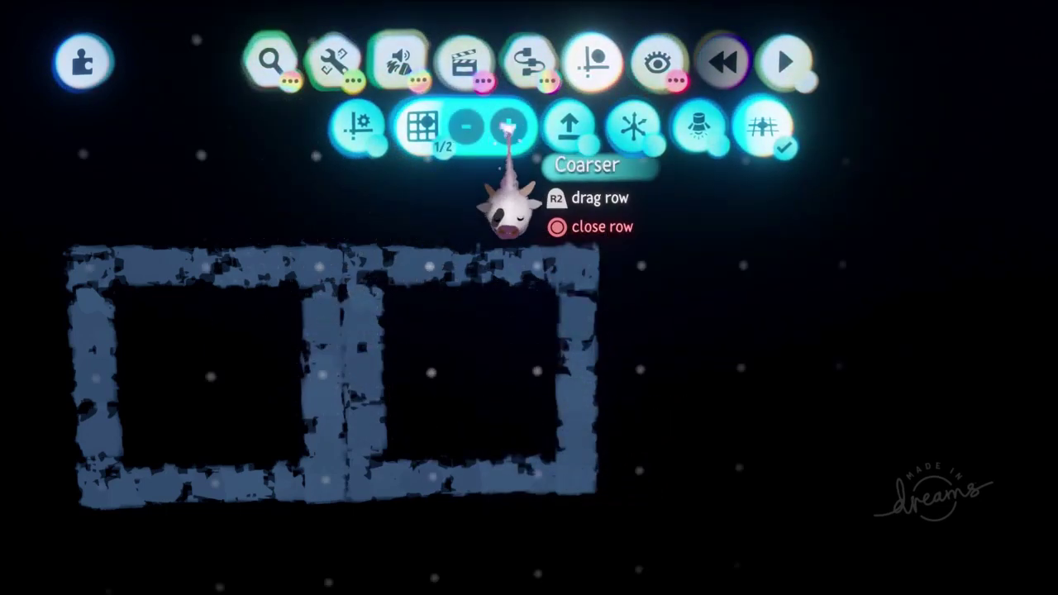
mouse_move(393, 255)
mouse_down()
mouse_move(319, 267)
mouse_move(537, 266)
mouse_up()
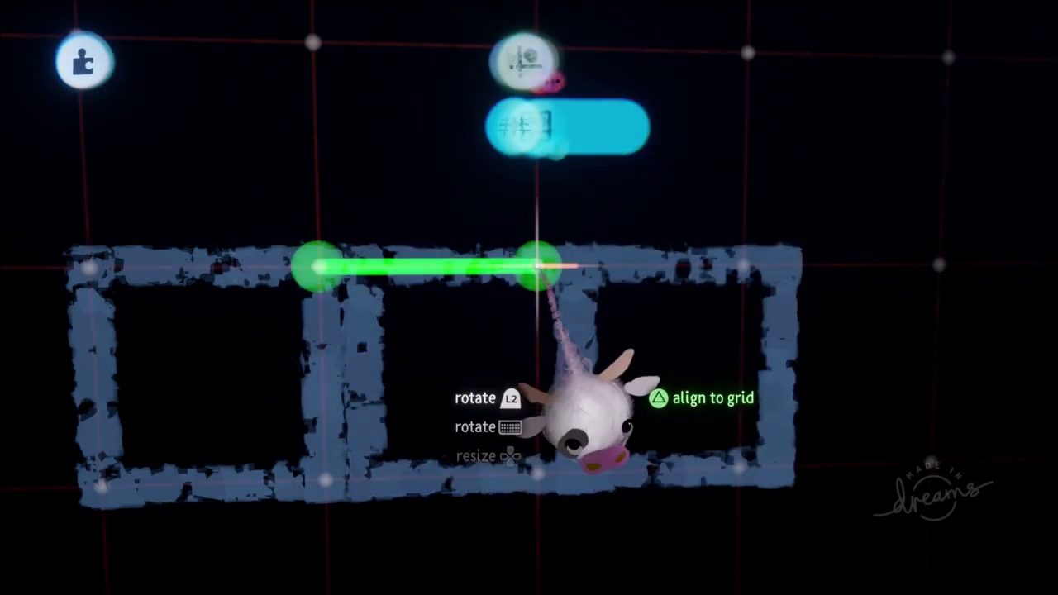
key(ctrl+z)
- Set Grid Snap to 1/16 and clone the right-hand square to extend the row, aligning its border edge to edge
mouse_move(469, 150)
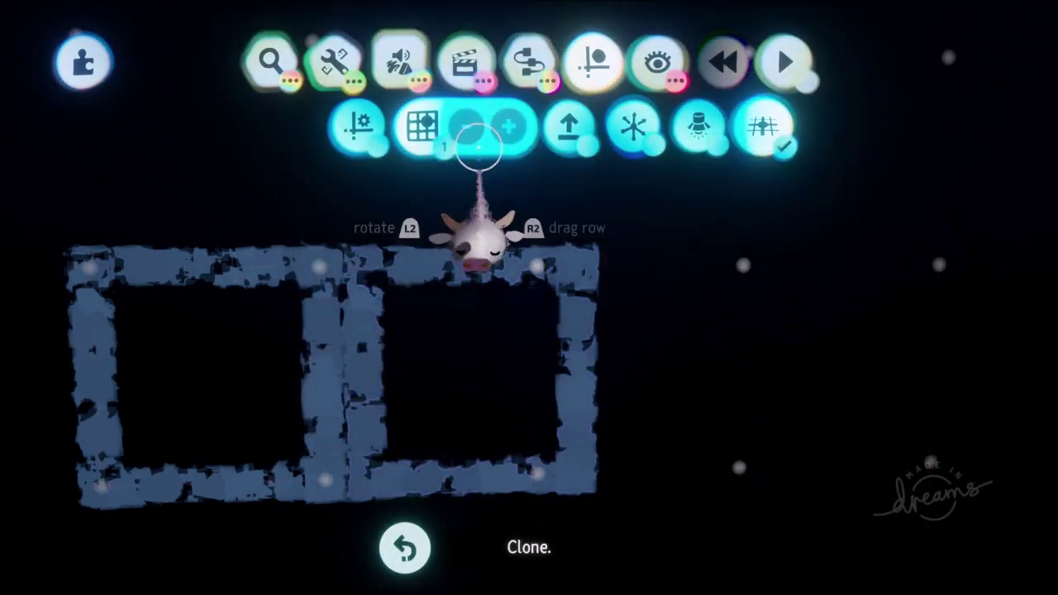
click(499, 140)
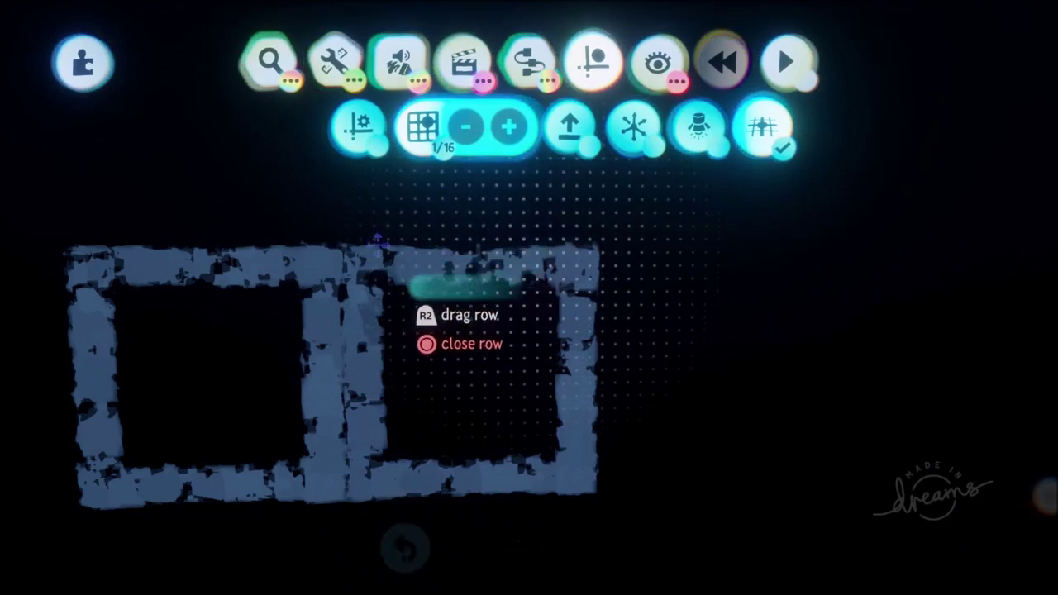
mouse_move(401, 261)
mouse_down()
mouse_move(515, 251)
mouse_move(567, 280)
mouse_up()
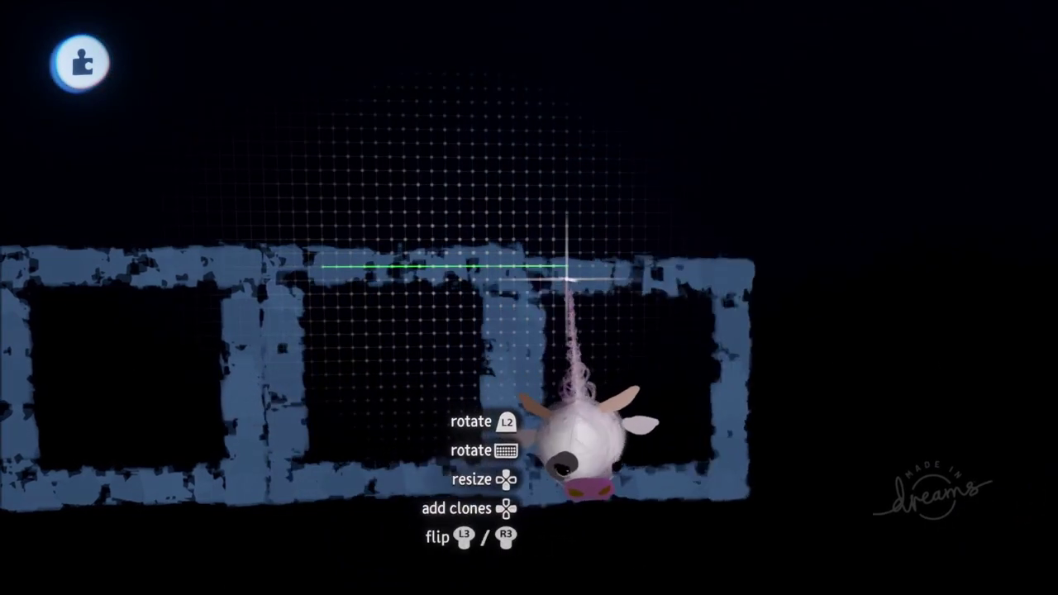
drag(566, 266, 562, 266)
mouse_move(392, 251)
mouse_down()
mouse_move(425, 264)
mouse_move(475, 252)
mouse_up()
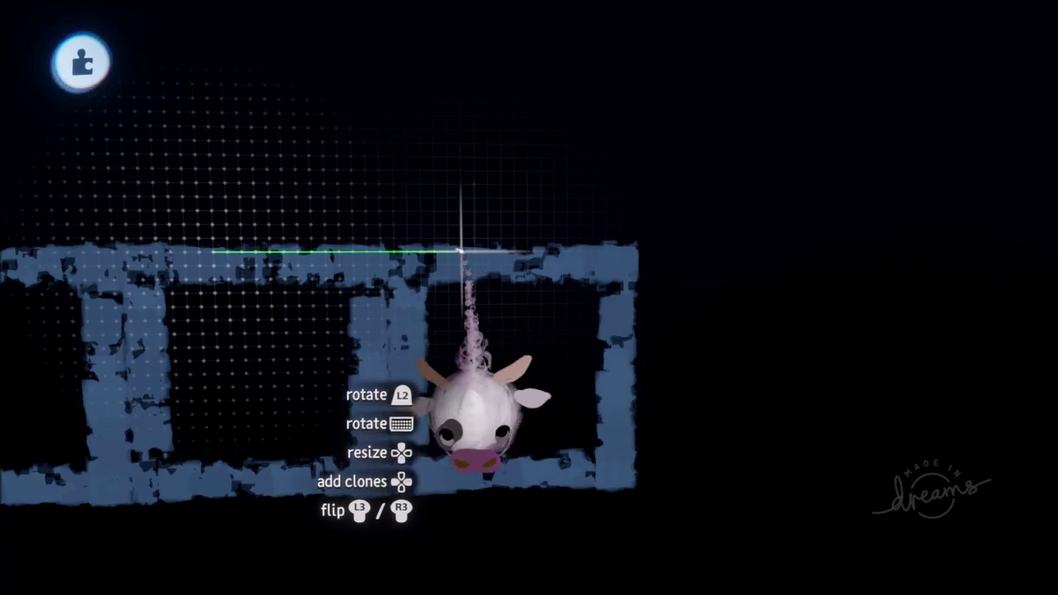
- Close the gap in the row of square frames by moving the separated square against its neighbour's border
middle_drag(444, 262, 192, 283)
middle_drag(518, 300, 442, 257)
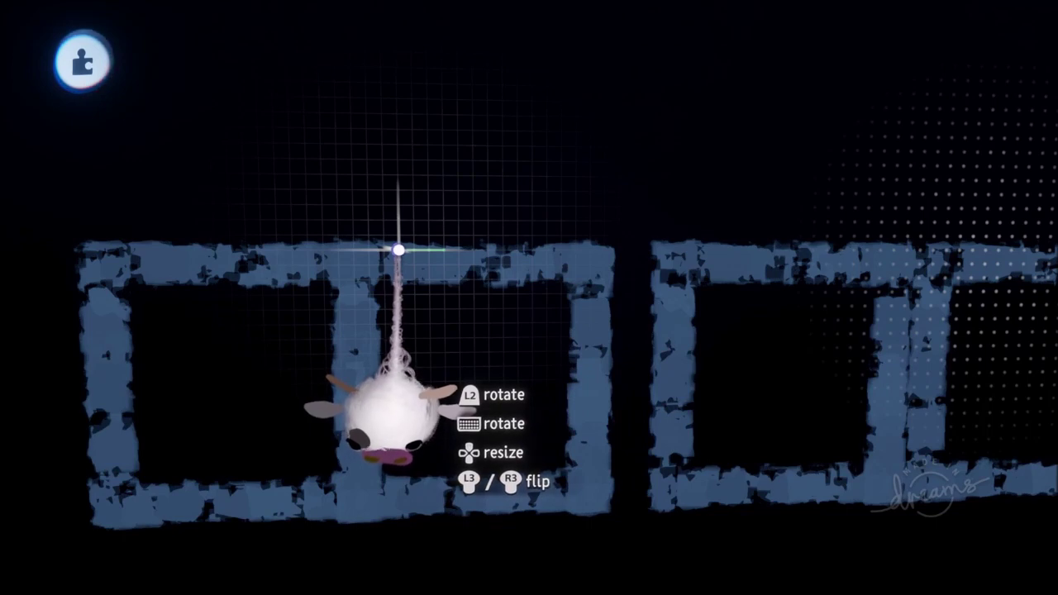
drag(398, 249, 413, 250)
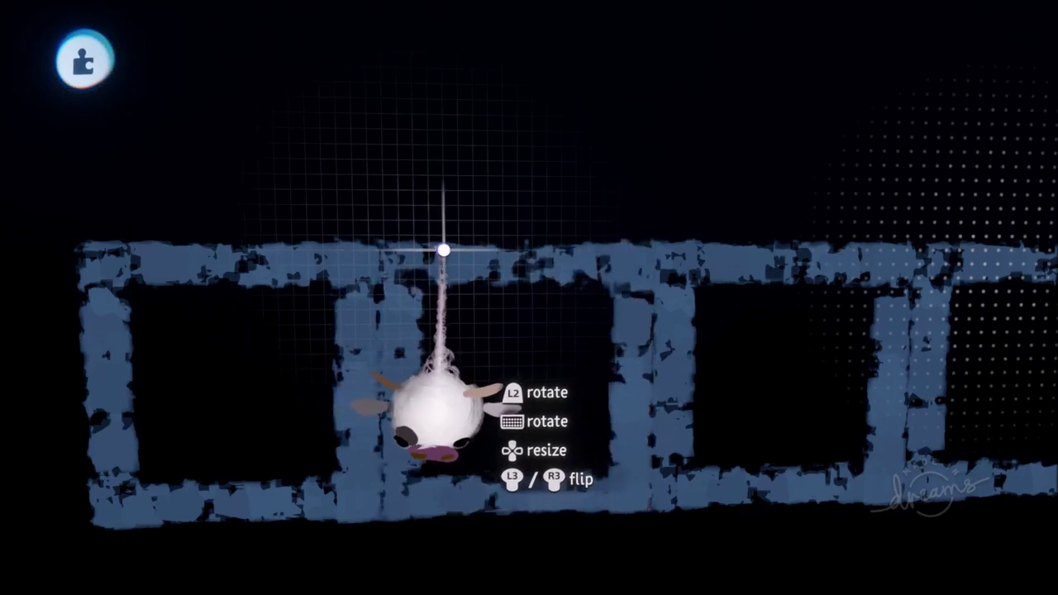
middle_drag(440, 331, 532, 234)
- Turn off Grid Snap and enter Paint Mode for drawing inside the leftmost frame
key(Tab)
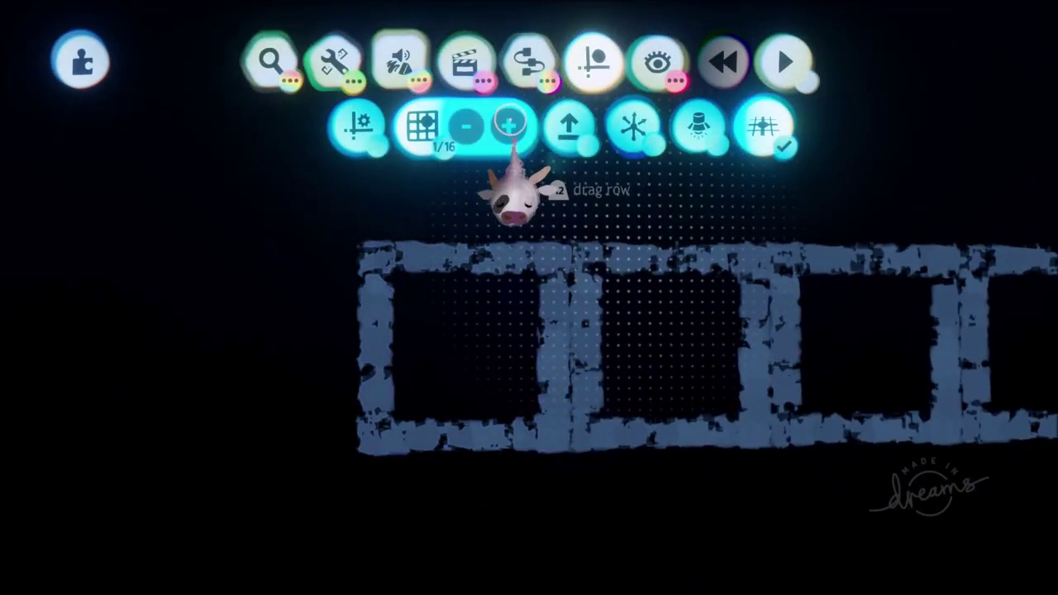
middle_drag(443, 330, 425, 198)
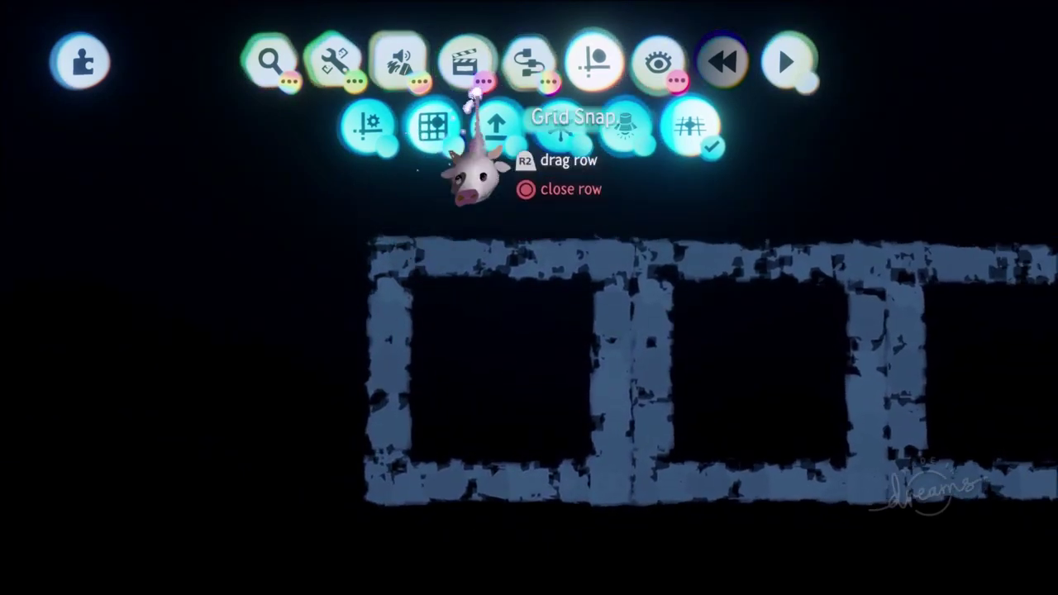
click(402, 66)
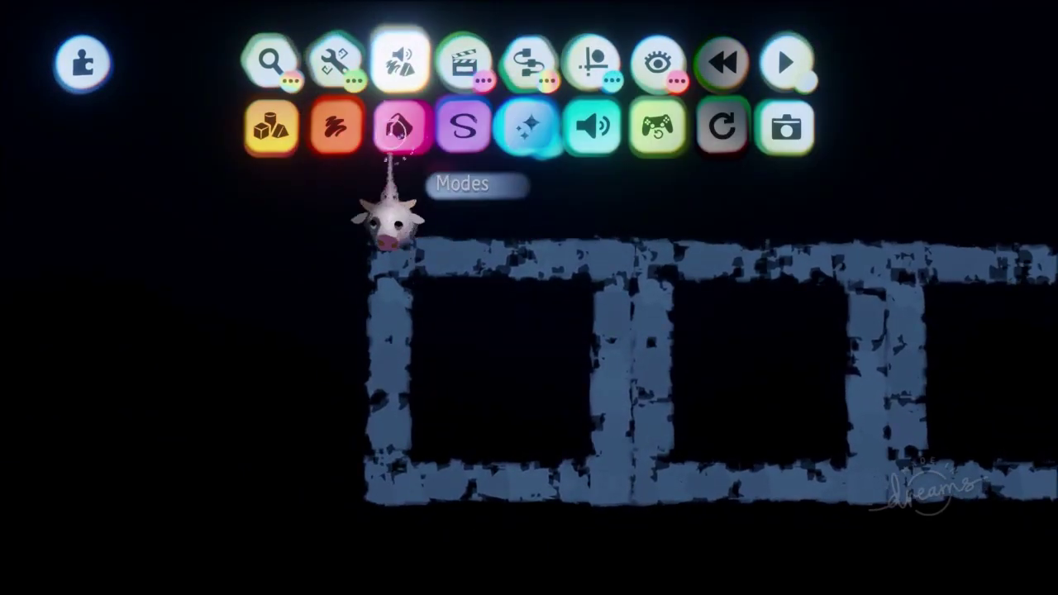
click(337, 130)
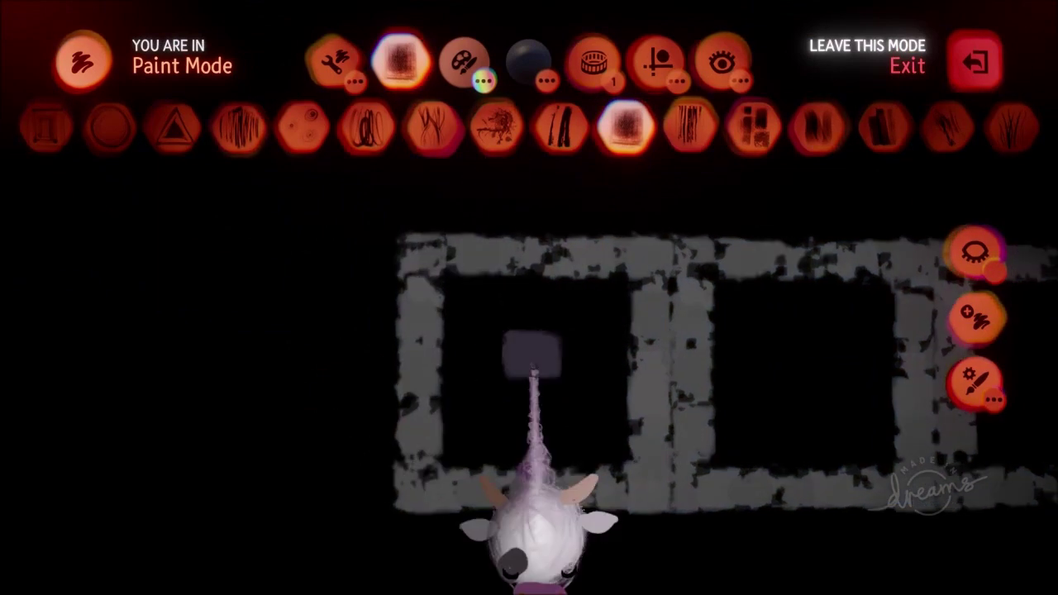
- Choose bright red paint and draw a filled, slightly tilted oval head inside the leftmost frame
click(657, 62)
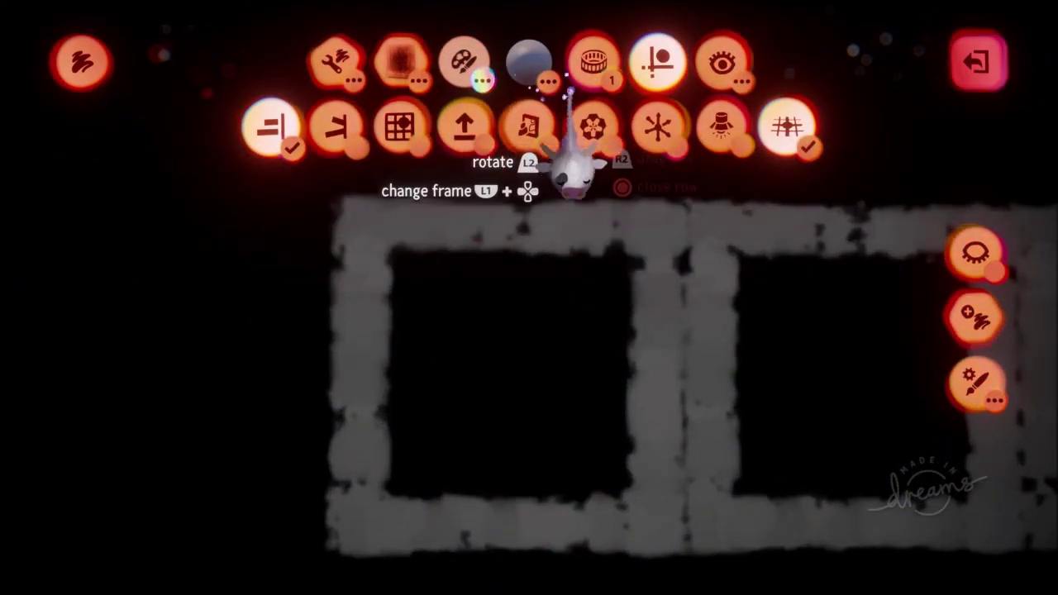
click(331, 70)
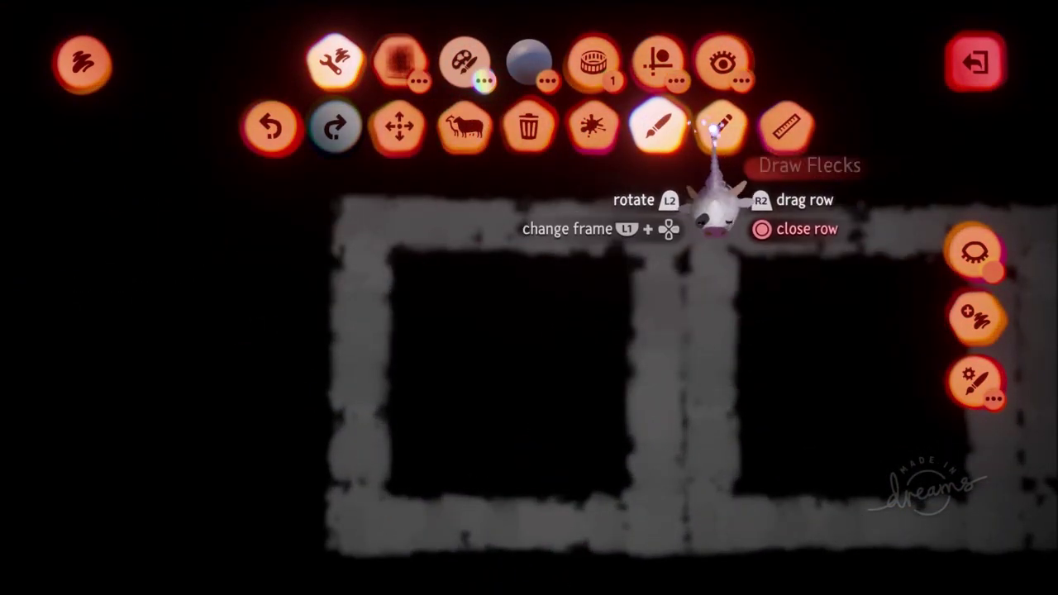
click(463, 62)
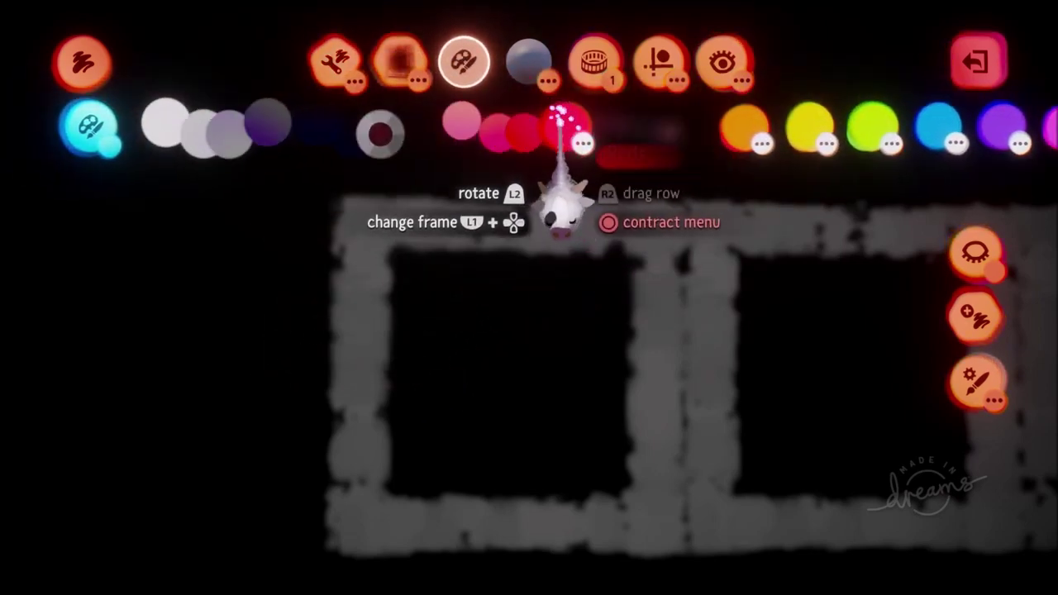
click(500, 122)
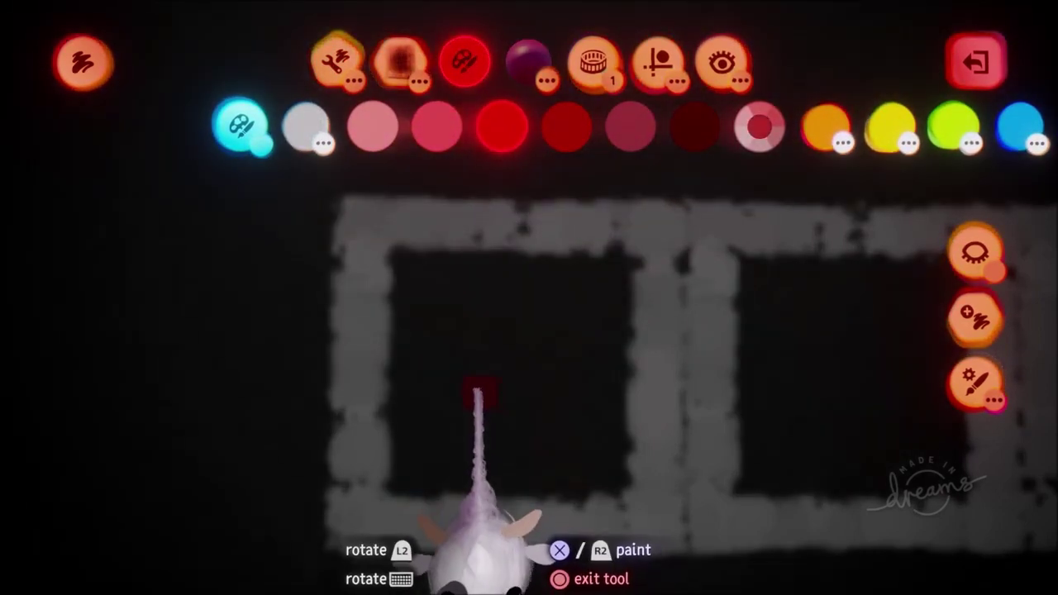
mouse_move(489, 447)
mouse_down()
mouse_move(469, 380)
mouse_move(540, 345)
mouse_move(493, 439)
mouse_up()
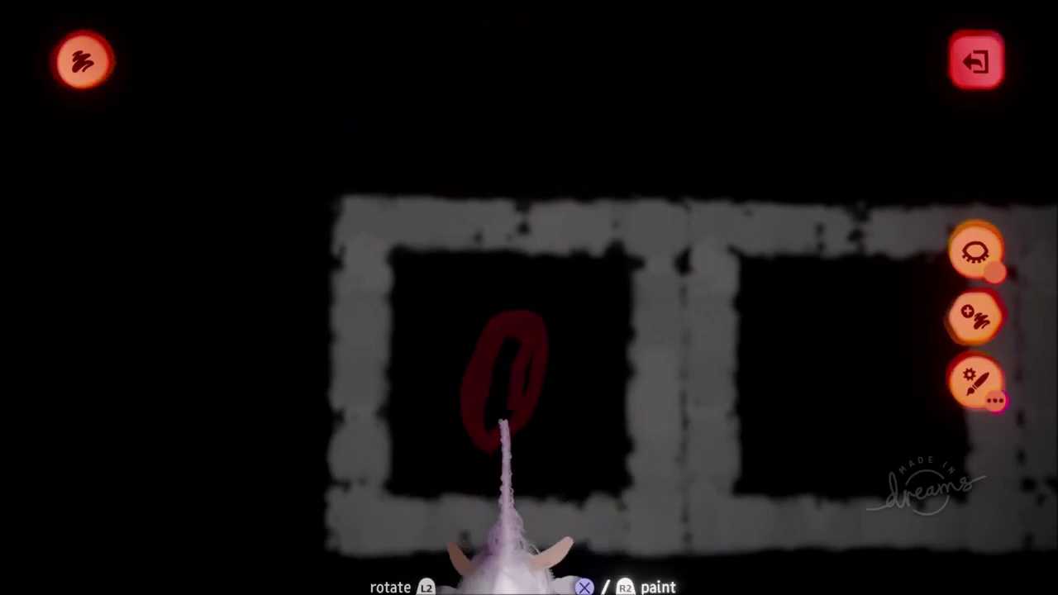
mouse_move(519, 397)
mouse_down()
mouse_move(513, 333)
mouse_move(496, 348)
mouse_move(504, 355)
mouse_up()
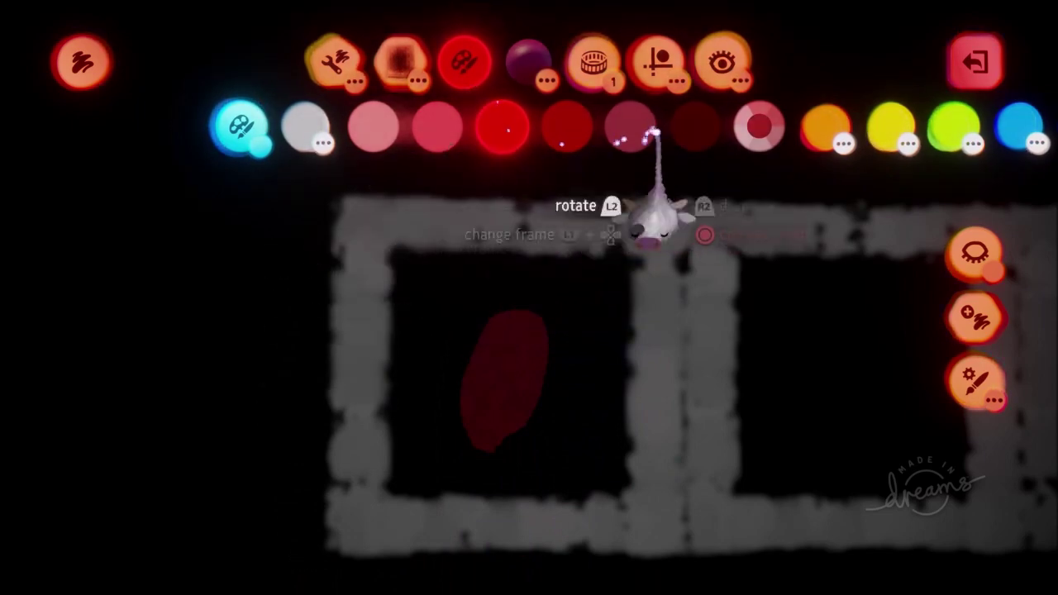
- Choose the darkest red and paint angry eyebrows, two eyes and a frowning mouth on the oval head
click(696, 128)
drag(490, 338, 512, 365)
click(483, 378)
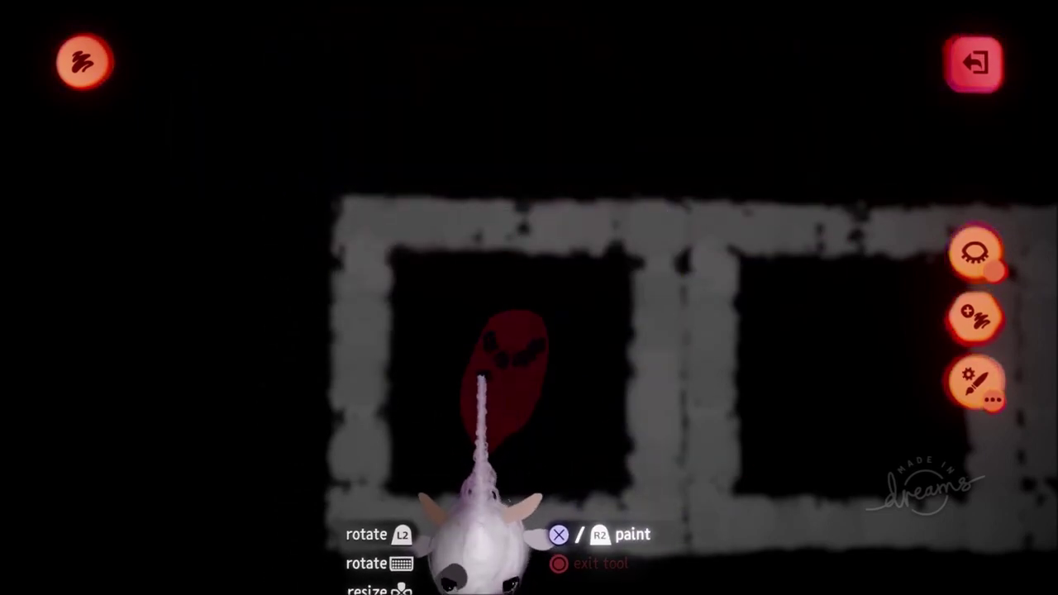
click(513, 381)
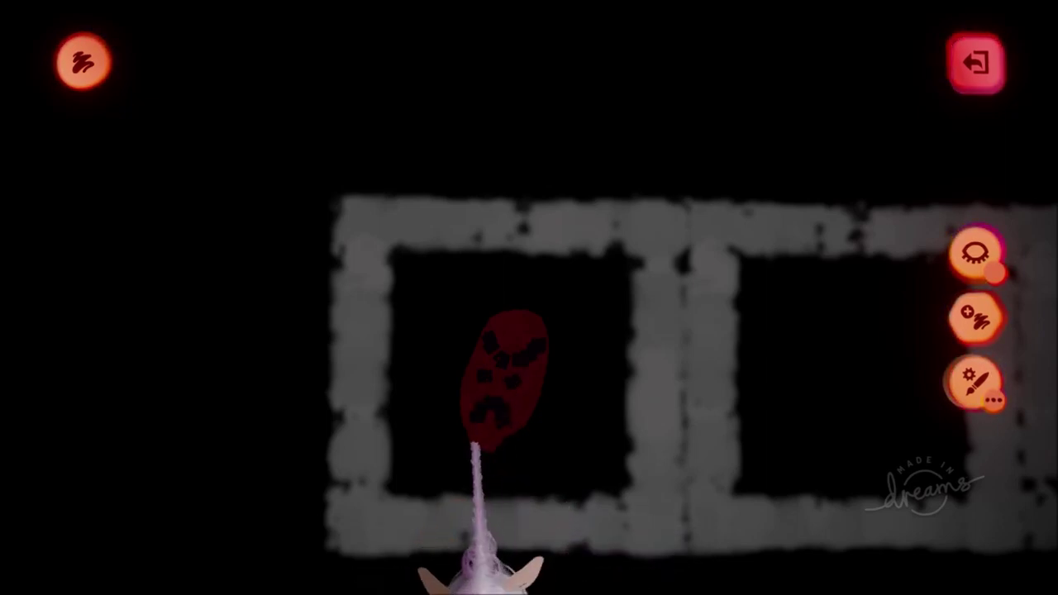
- Paint the character's neck, shoulders and a raised arm with a fist in bright red below the head
click(566, 127)
drag(467, 445, 411, 486)
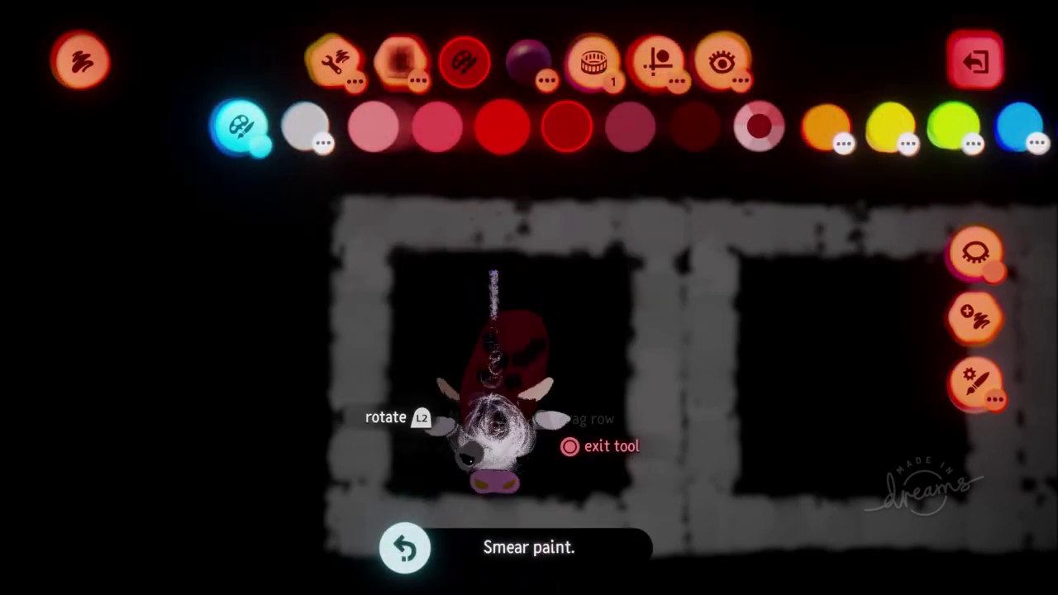
click(500, 128)
mouse_move(479, 446)
mouse_down()
mouse_move(474, 464)
mouse_move(486, 448)
mouse_up()
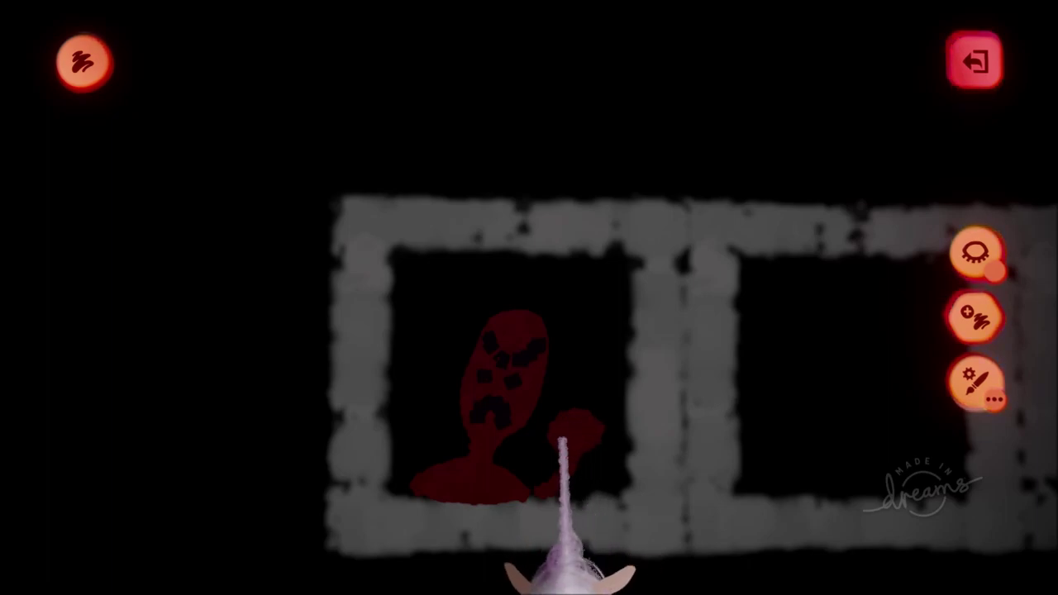
- Exit Paint Mode and check the red character portrait within the leftmost frame
scroll(316, 356, down, 1)
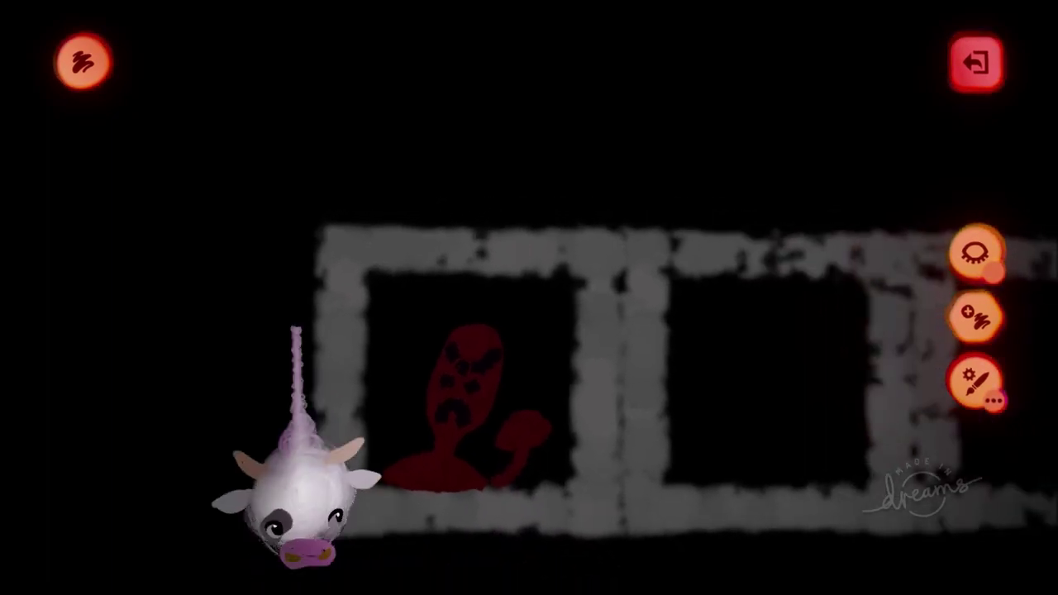
key(Escape)
scroll(235, 319, down, 4)
scroll(356, 314, up, 4)
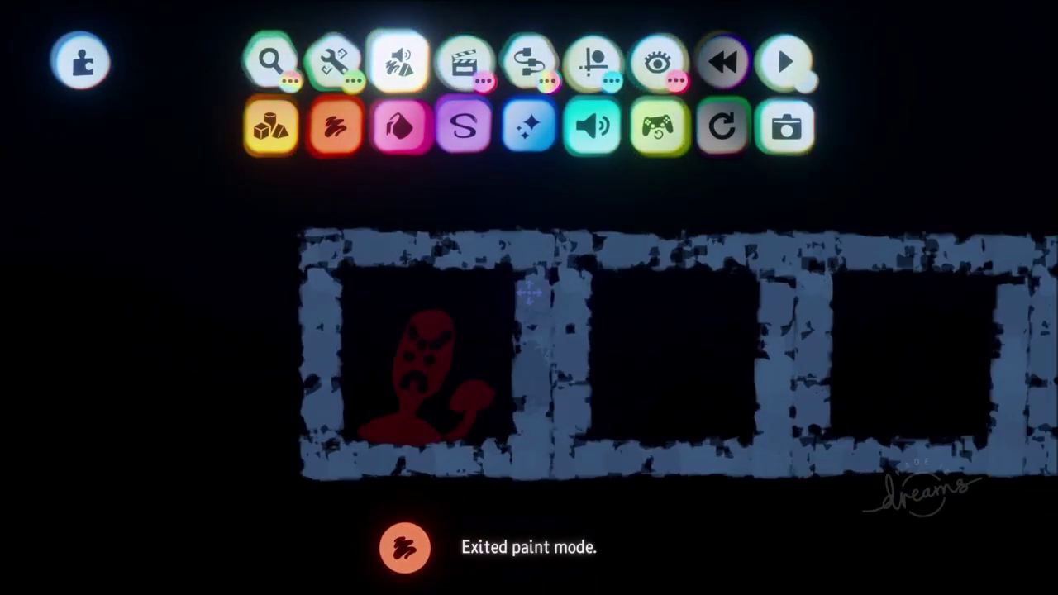
scroll(519, 422, down, 4)
scroll(450, 376, up, 3)
scroll(449, 376, up, 2)
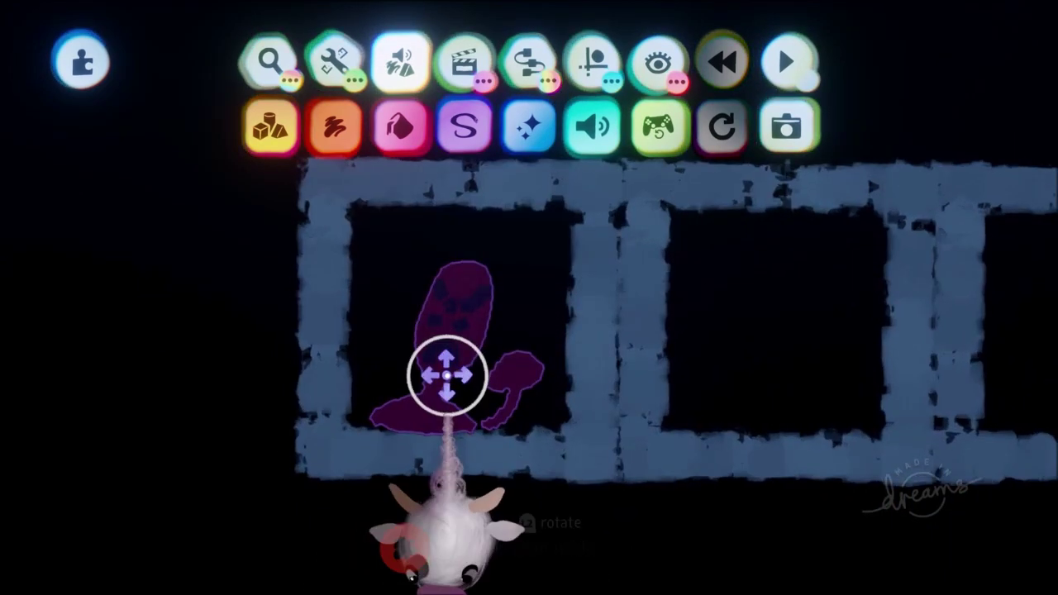